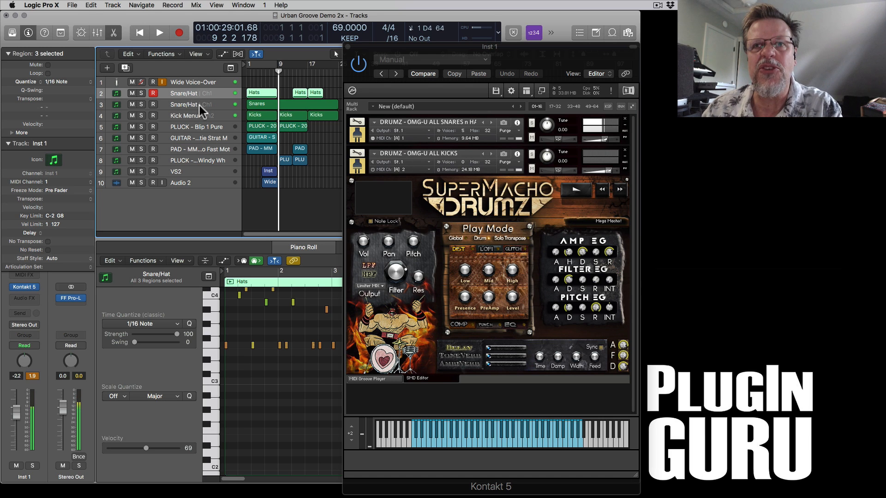
Step: Open the Glitch effect settings of the snares instrument and set Glitch Tune to 1 semitone
{"action": "left_click", "coordinate": [513, 249]}
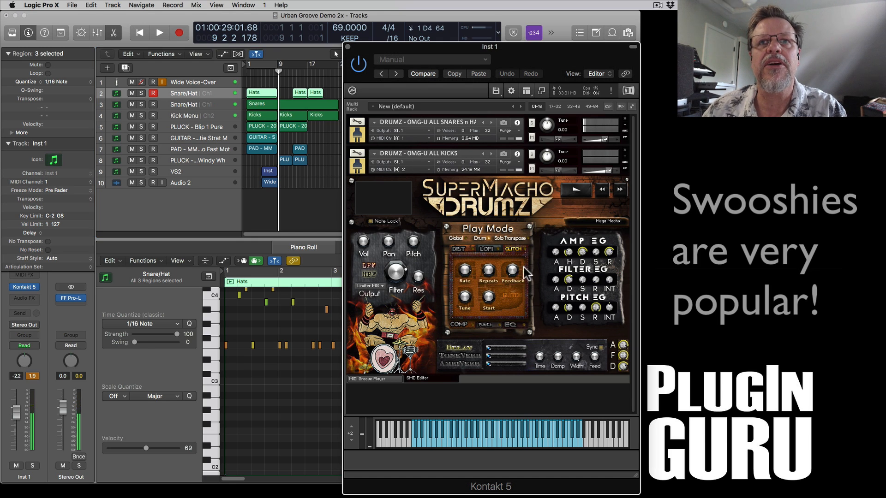
{"action": "left_click", "coordinate": [625, 137]}
{"action": "left_click", "coordinate": [511, 219]}
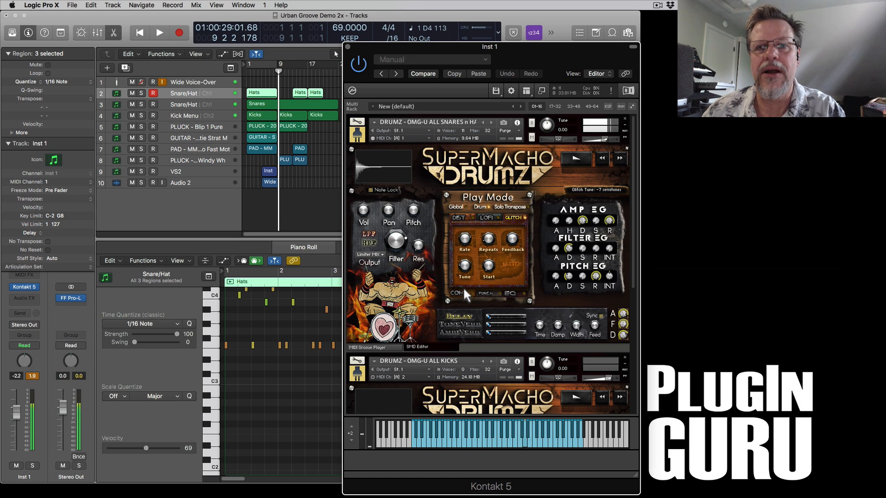
{"action": "left_click_drag", "start_coordinate": [465, 270], "coordinate": [468, 273]}
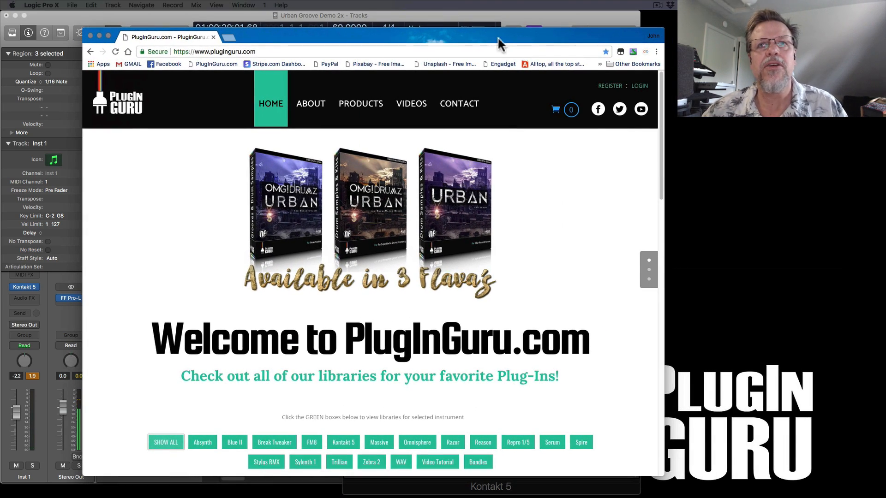
Step: Return to the Logic project, solo the pluck, guitar and pad regions on tracks 5 to 8, and play from the song start
{"action": "left_click", "coordinate": [498, 39]}
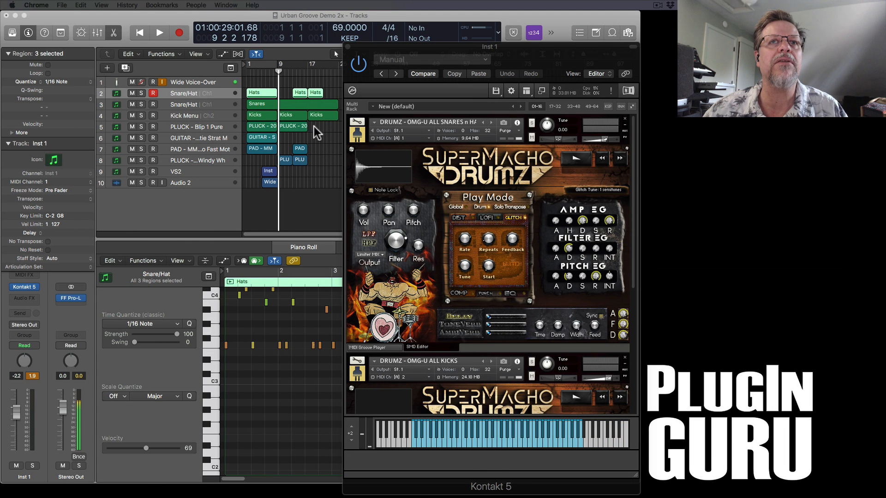
{"action": "left_click_drag", "start_coordinate": [320, 123], "coordinate": [235, 159]}
{"action": "key", "text": "s"}
{"action": "key", "text": "0"}
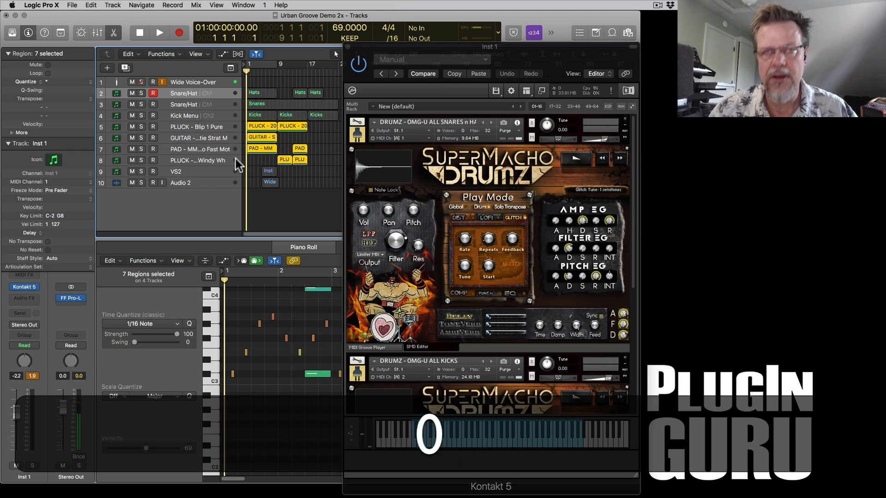
{"action": "key", "text": "KP_Enter"}
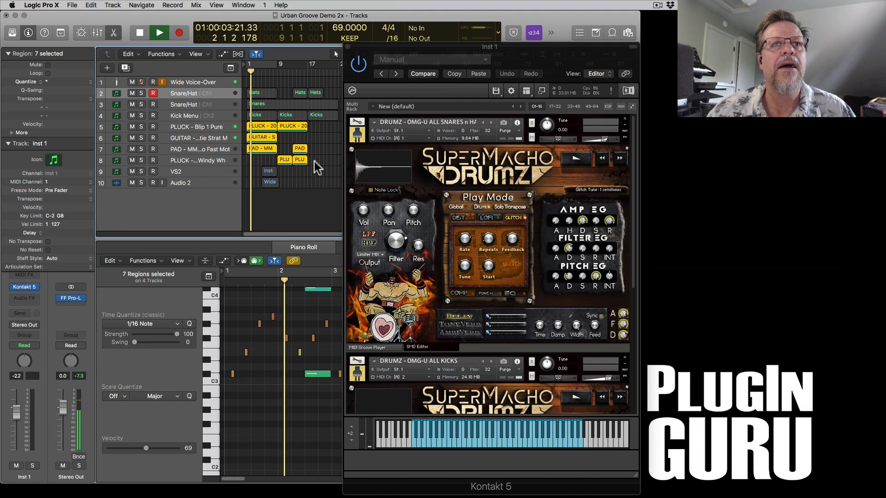
Step: Add the VS2 and Audio 2 regions to the soloed selection and turn solo off
{"action": "left_click_drag", "start_coordinate": [294, 174], "coordinate": [265, 183]}
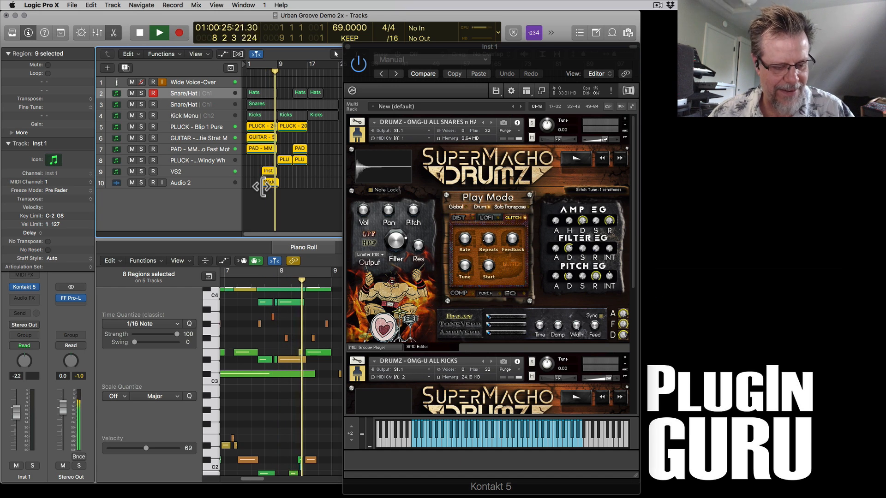
{"action": "key", "text": "s"}
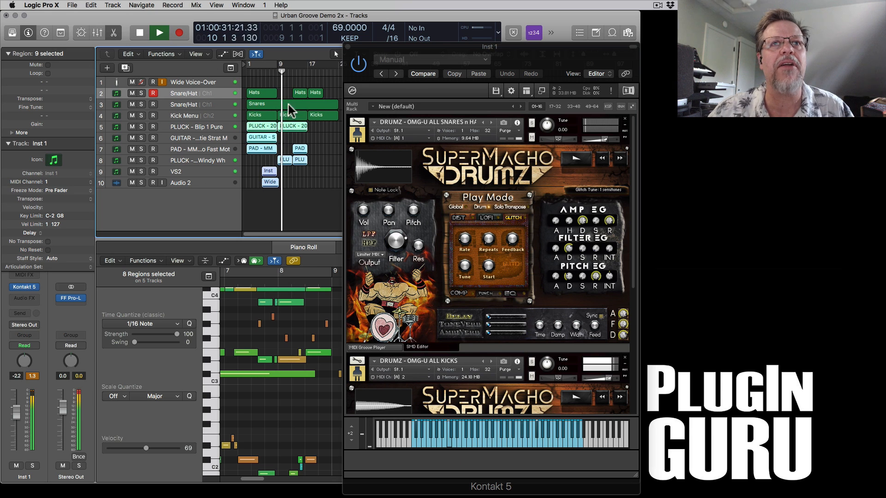
Step: Play the Hats region that starts at bar 17 and move the Kontakt window aside to expose its piano roll notes
{"action": "left_click", "coordinate": [312, 94]}
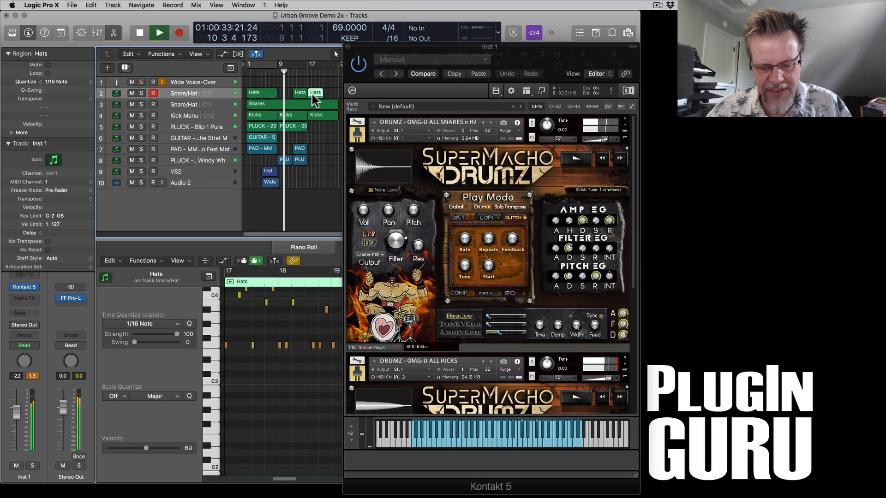
{"action": "key", "text": "slash"}
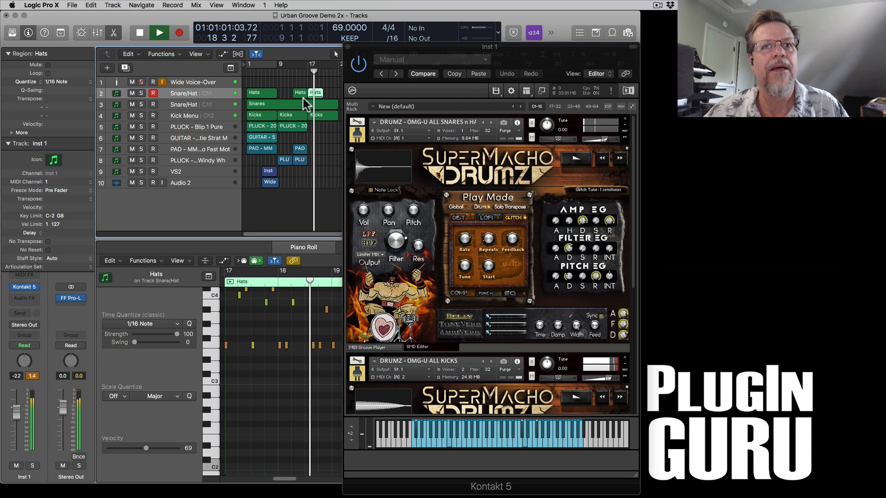
{"action": "left_click_drag", "start_coordinate": [489, 46], "coordinate": [713, 59]}
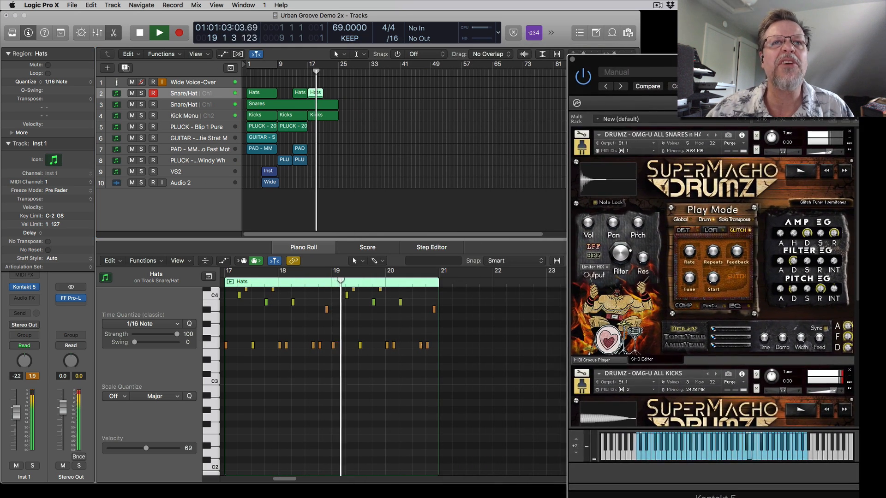
{"action": "scroll", "coordinate": [346, 340], "scroll_direction": "up", "scroll_amount": 3}
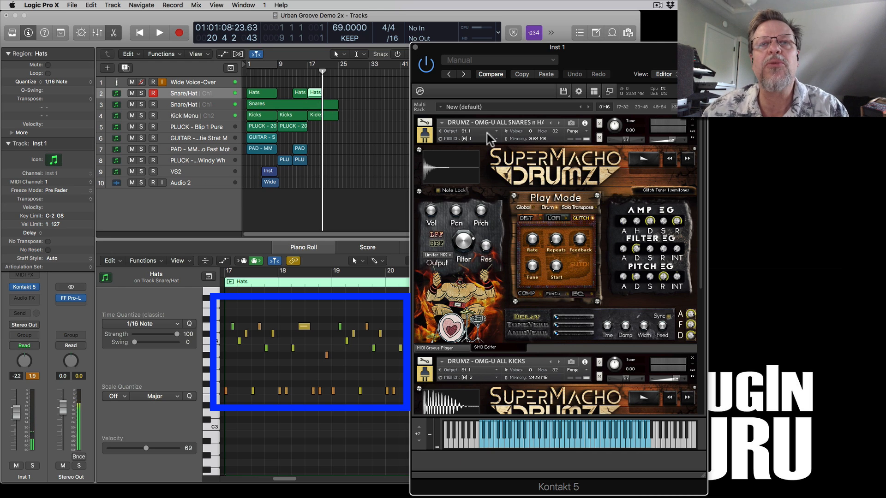
Step: Load the next snares and hats instrument in Kontakt and audition the soloed Hats region at bar 17 with it
{"action": "left_click", "coordinate": [560, 123]}
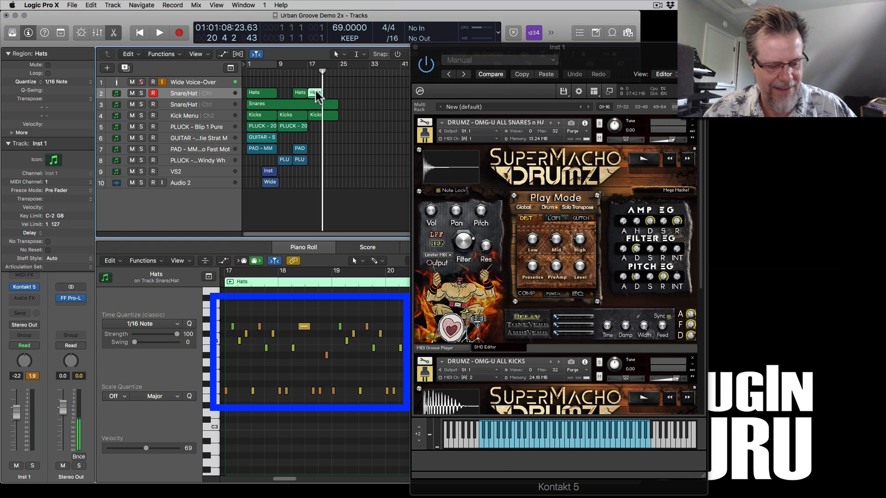
{"action": "key", "text": "s"}
{"action": "key", "text": "slash"}
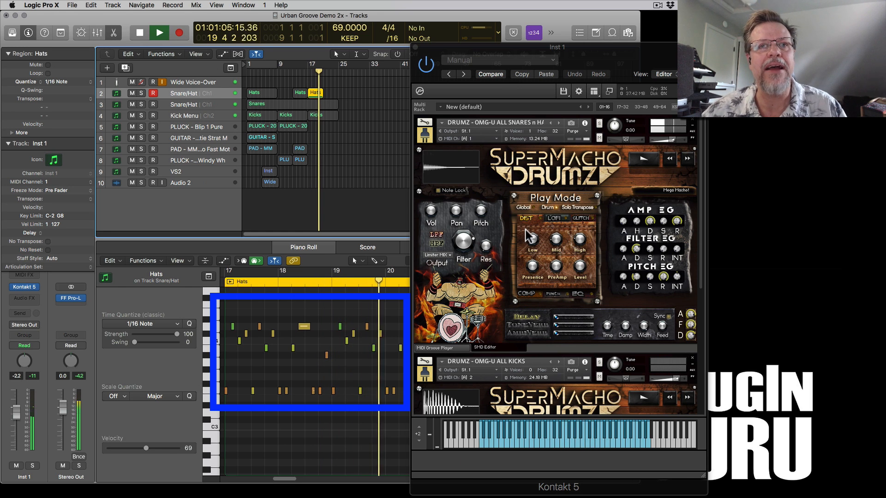
{"action": "key", "text": "space"}
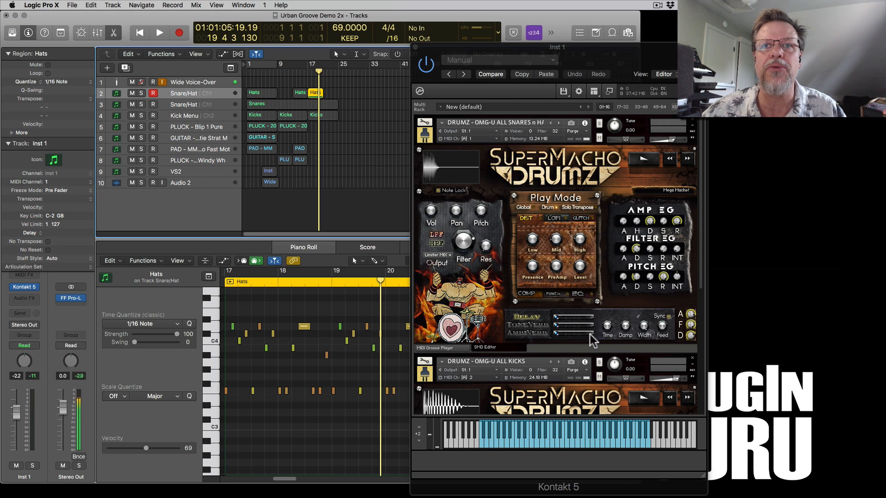
Step: Collapse the kicks instrument and open the snares and hats instrument's Mapping Editor
{"action": "left_click", "coordinate": [693, 376]}
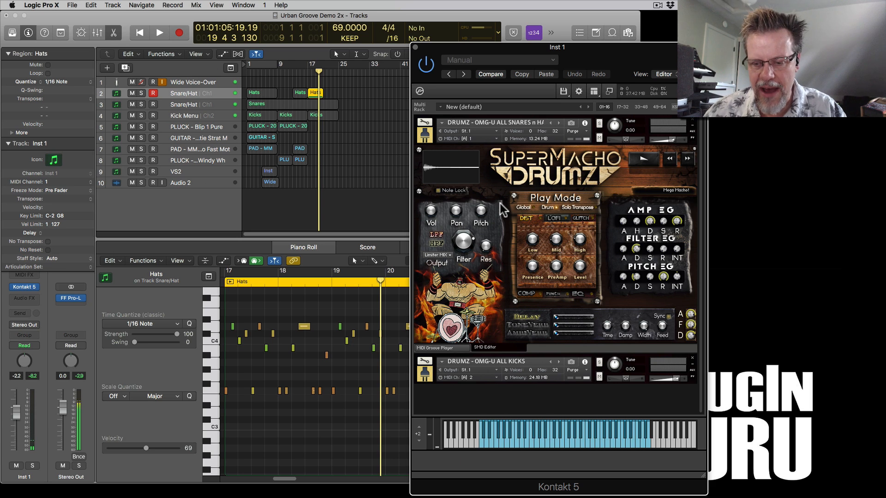
{"action": "left_click", "coordinate": [423, 126]}
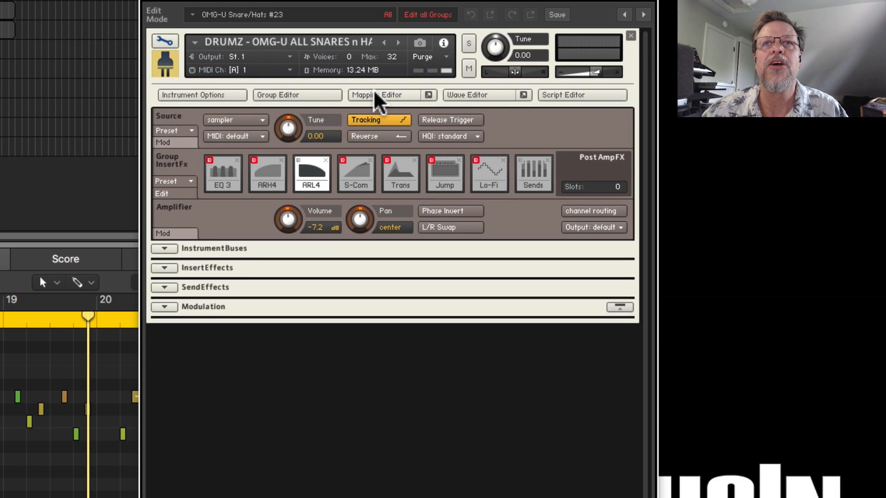
{"action": "left_click", "coordinate": [420, 111]}
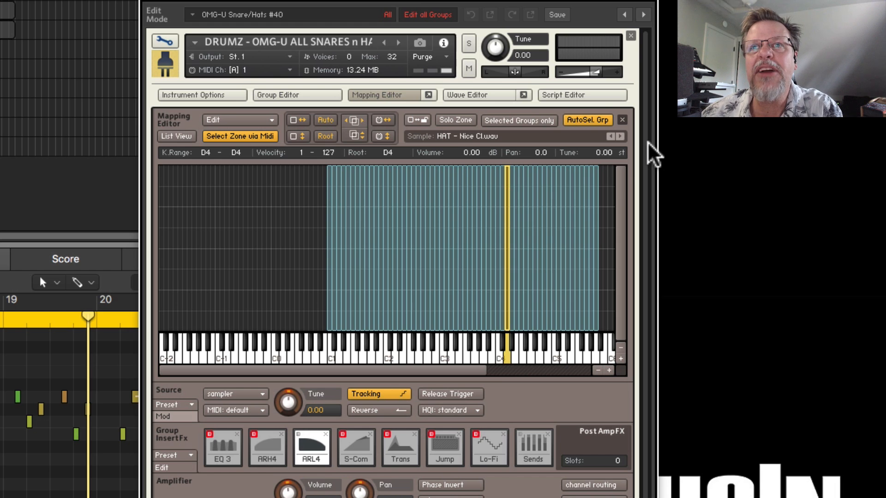
Step: Replace the hat samples mapped from C4 down to A3 with HAT - Nice Cl.wav
{"action": "left_click", "coordinate": [621, 136]}
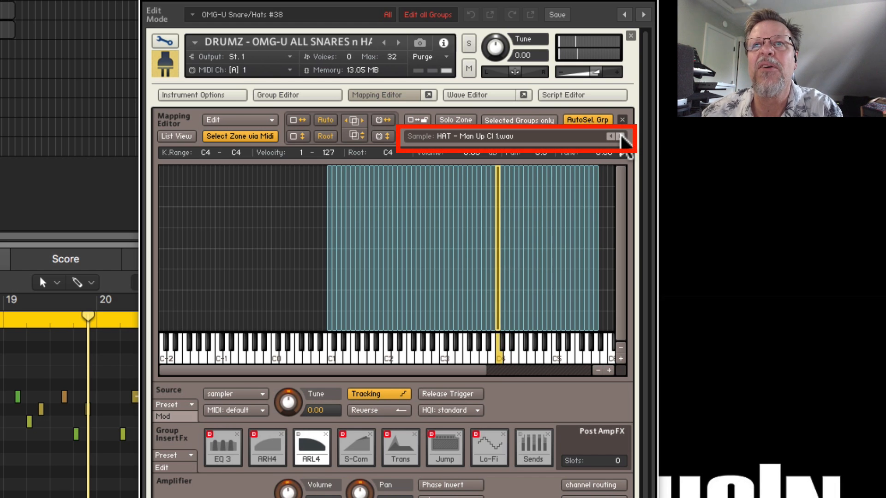
{"action": "left_click", "coordinate": [620, 137]}
{"action": "left_click", "coordinate": [620, 136]}
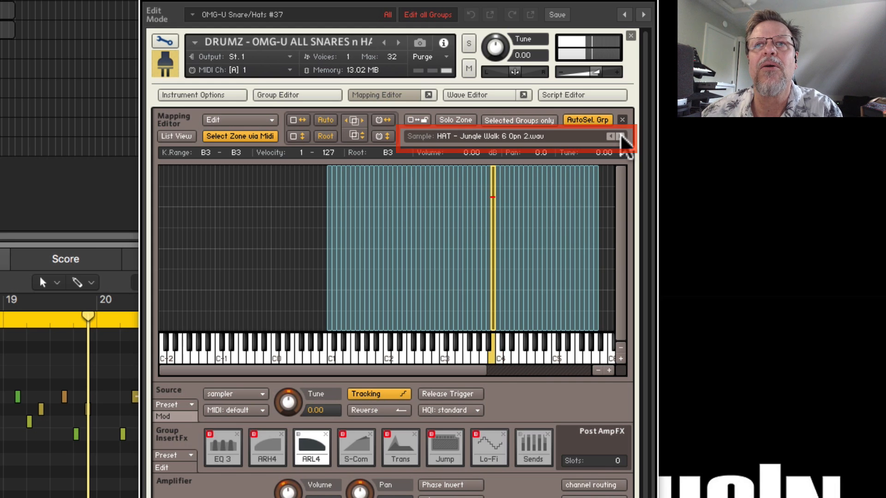
{"action": "left_click", "coordinate": [621, 136]}
{"action": "left_click", "coordinate": [620, 136]}
{"action": "left_click", "coordinate": [620, 136]}
{"action": "left_click", "coordinate": [620, 136]}
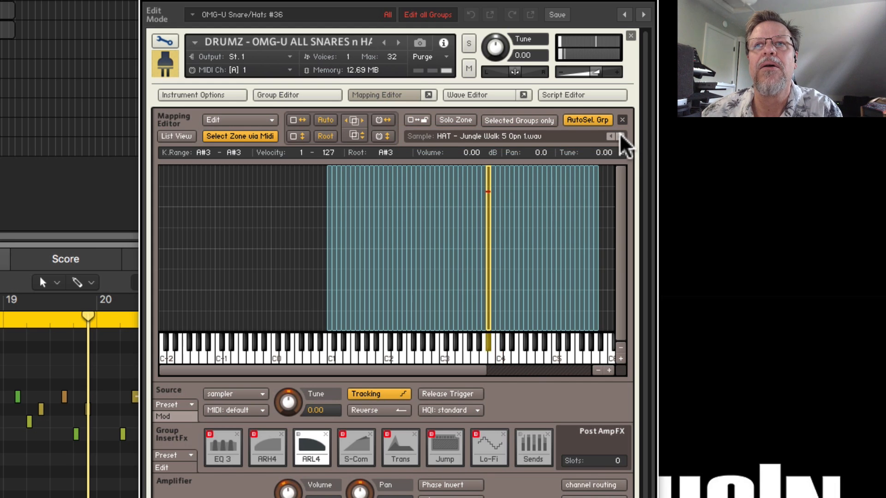
{"action": "left_click", "coordinate": [621, 136]}
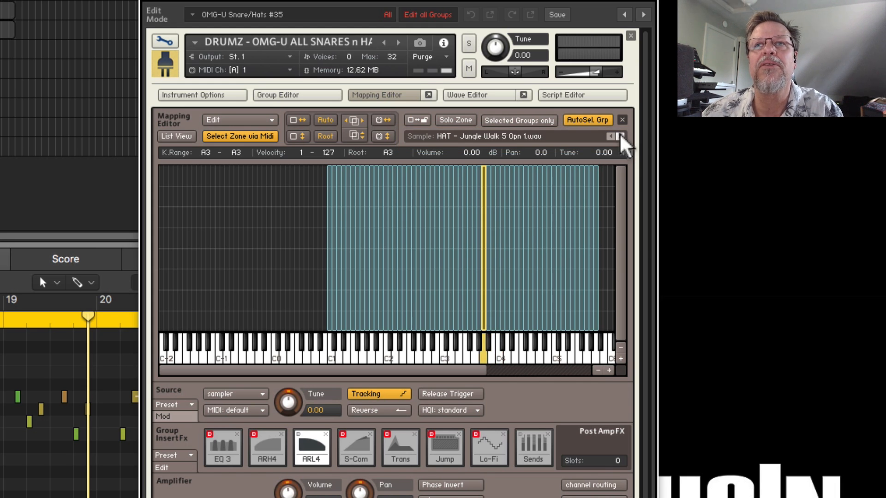
{"action": "left_click", "coordinate": [621, 136]}
{"action": "left_click", "coordinate": [620, 136]}
{"action": "left_click", "coordinate": [621, 136]}
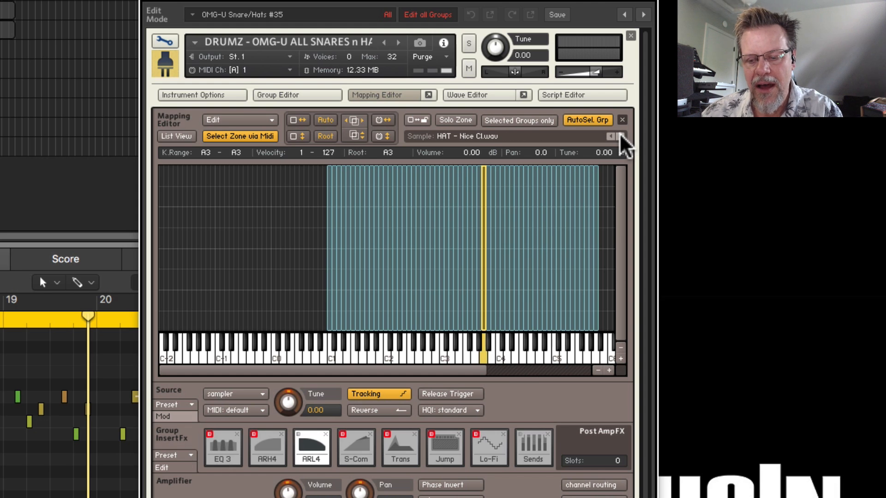
Step: Replace the hat samples mapped to G#3 and G3 with HAT - Nice Cl.wav
{"action": "left_click", "coordinate": [621, 136]}
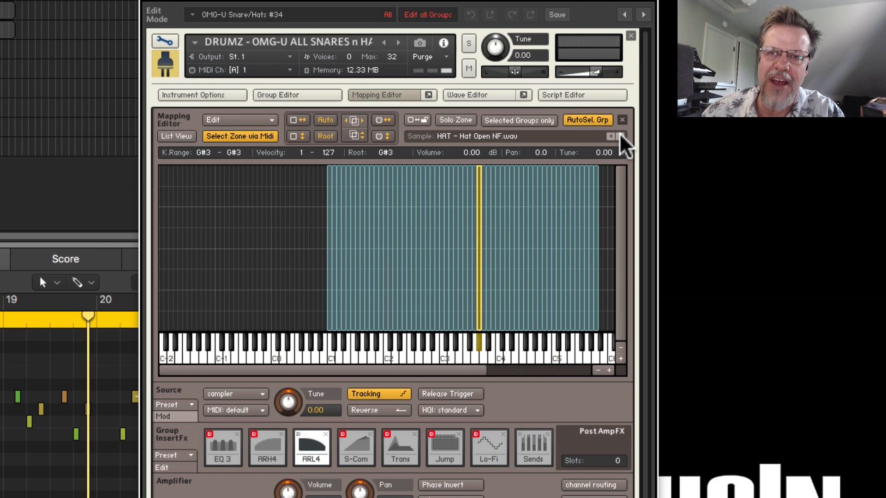
{"action": "left_click", "coordinate": [620, 136]}
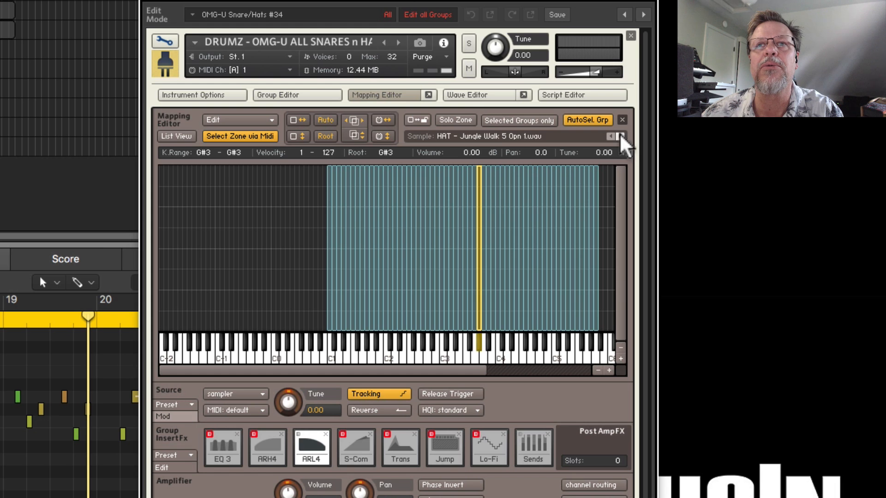
{"action": "left_click", "coordinate": [620, 136]}
{"action": "left_click", "coordinate": [621, 136]}
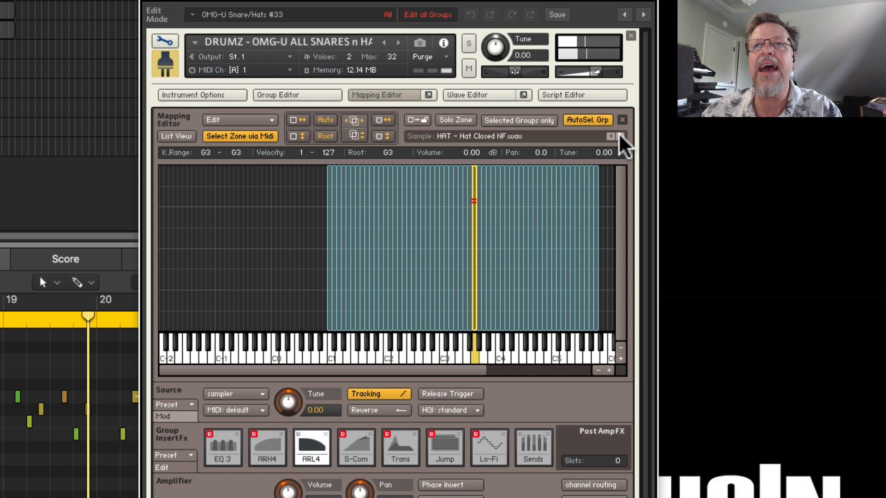
{"action": "left_click", "coordinate": [620, 136]}
{"action": "left_click", "coordinate": [621, 137]}
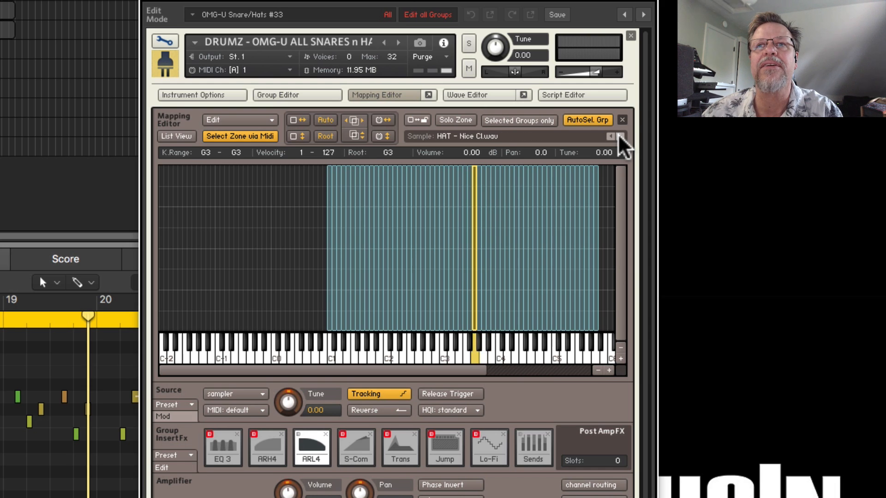
Step: Replace the hat sample mapped to F#3 with HAT - Nice Cl.wav
{"action": "left_click", "coordinate": [621, 137]}
{"action": "left_click", "coordinate": [620, 136]}
{"action": "left_click", "coordinate": [620, 136]}
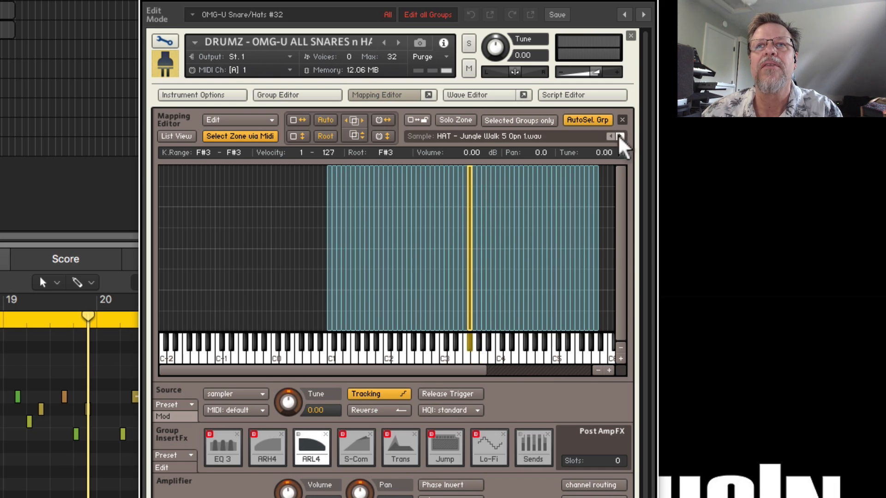
{"action": "left_click", "coordinate": [621, 137]}
{"action": "left_click", "coordinate": [620, 137]}
{"action": "left_click", "coordinate": [621, 137]}
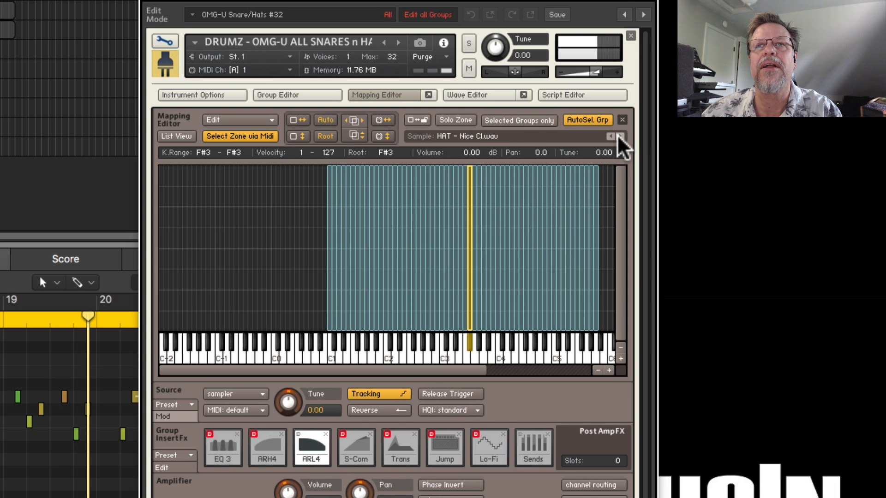
Step: Replace the hat sample mapped to F3 with HAT - Nice Cl.wav
{"action": "left_click", "coordinate": [620, 136]}
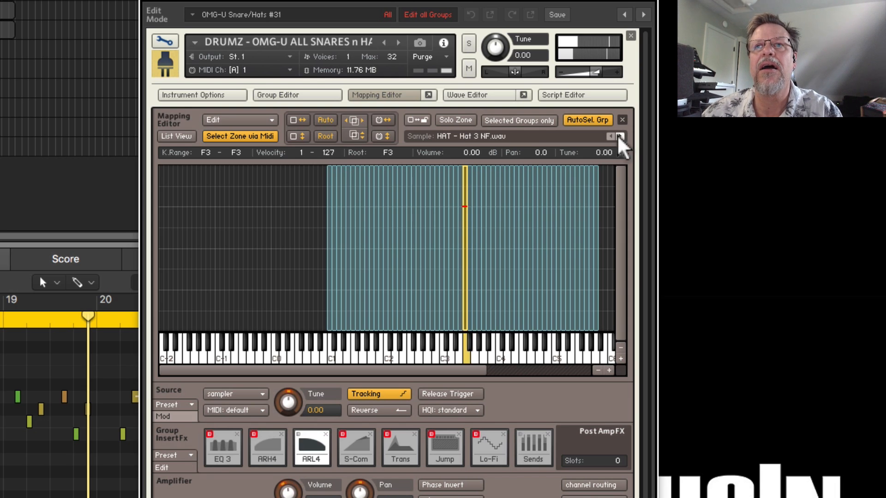
{"action": "left_click", "coordinate": [620, 137]}
{"action": "left_click", "coordinate": [620, 136]}
{"action": "left_click", "coordinate": [621, 137]}
{"action": "left_click", "coordinate": [621, 137]}
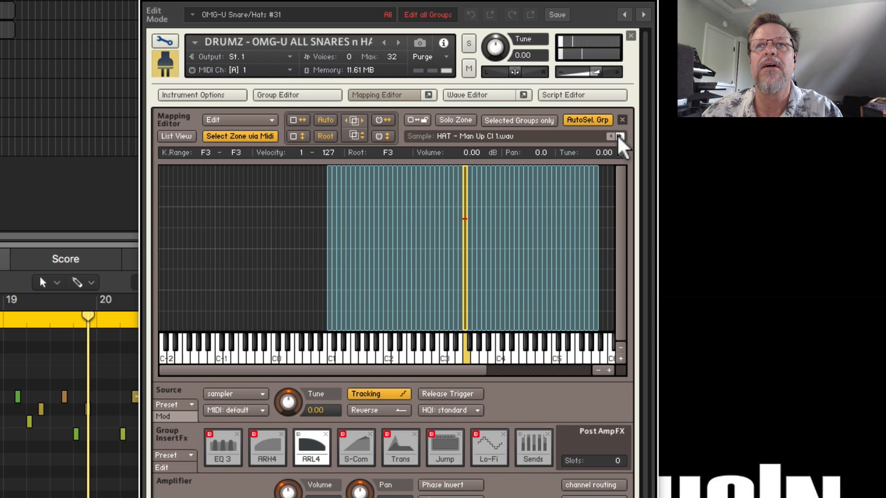
{"action": "left_click", "coordinate": [621, 137]}
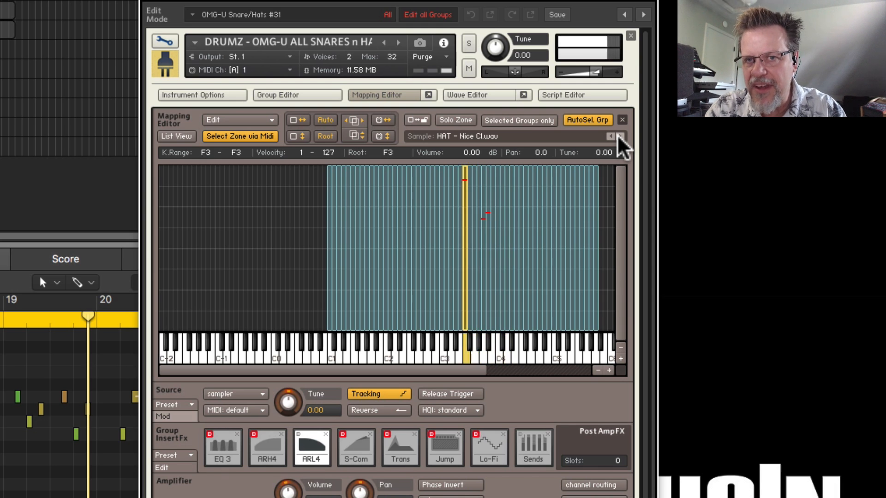
Step: Leave the snares and hats instrument's edit mode
{"action": "left_click", "coordinate": [165, 42]}
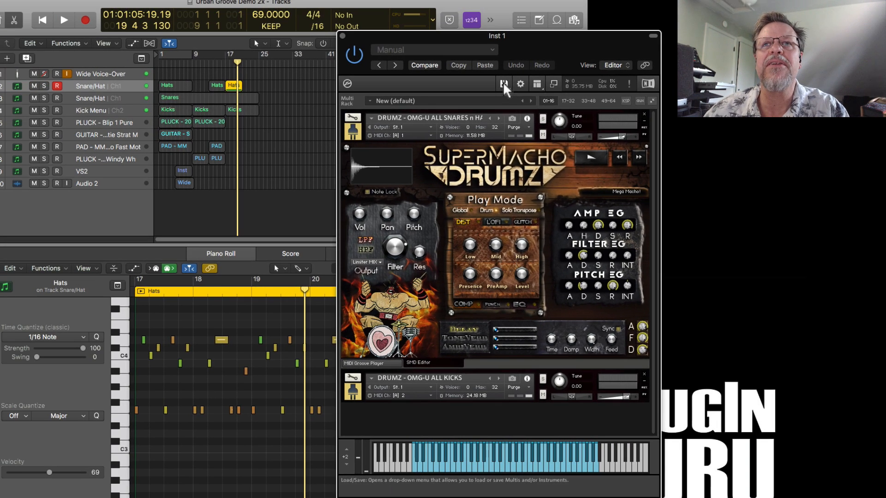
{"action": "left_click", "coordinate": [503, 82]}
{"action": "left_click", "coordinate": [450, 86]}
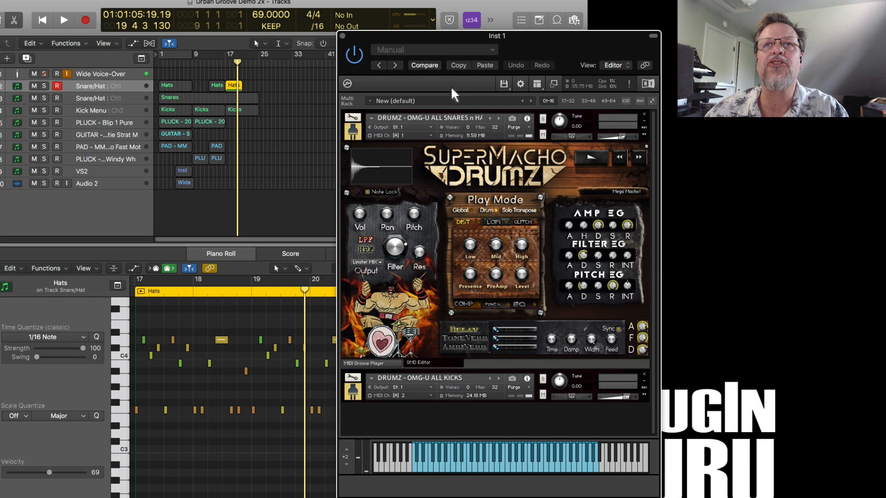
{"action": "left_click", "coordinate": [536, 83]}
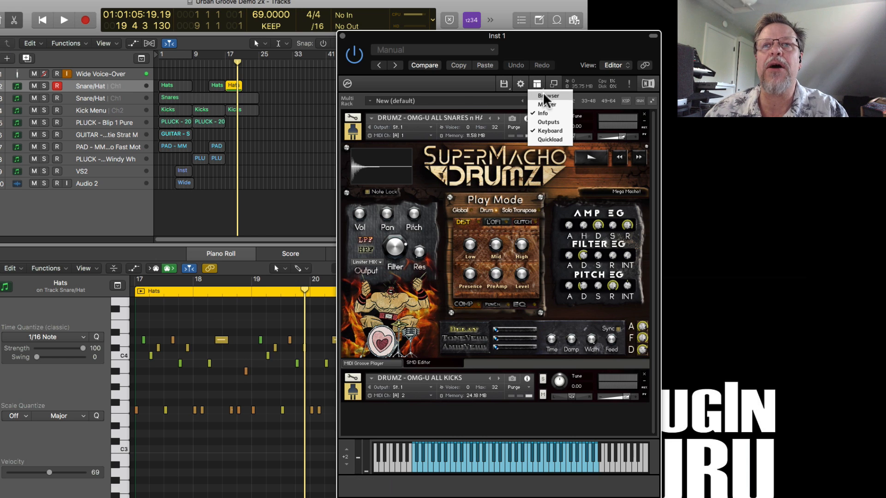
{"action": "left_click", "coordinate": [449, 78]}
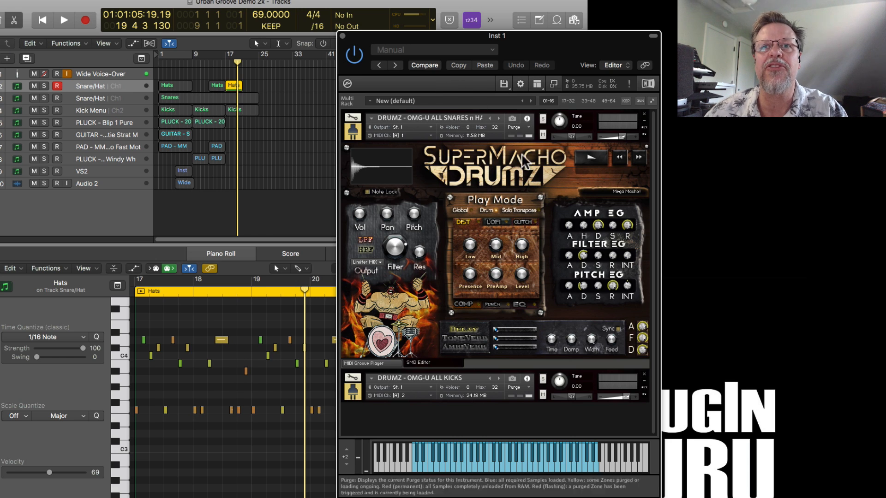
Step: Save the snares and hats instrument as "DRUMZ - OMG-U ALL Hat Frenzy" in the OMG Drums Urban Kits folder
{"action": "left_click", "coordinate": [504, 83]}
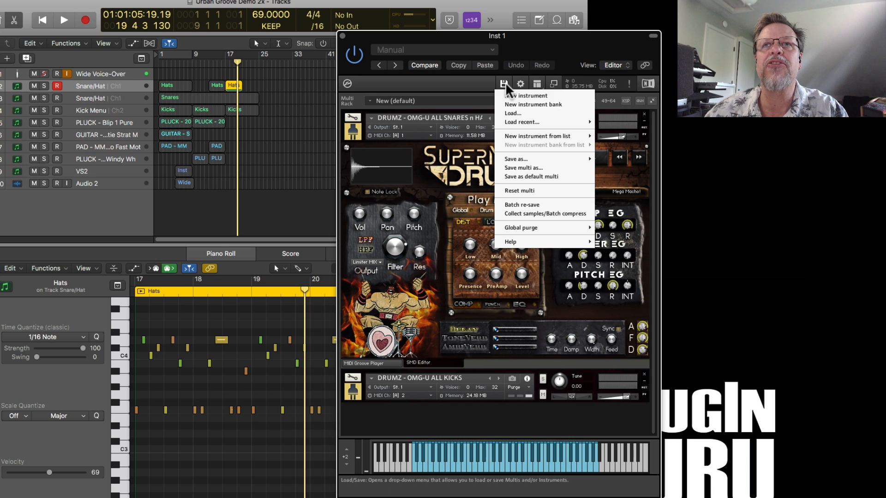
{"action": "mouse_move", "coordinate": [528, 157]}
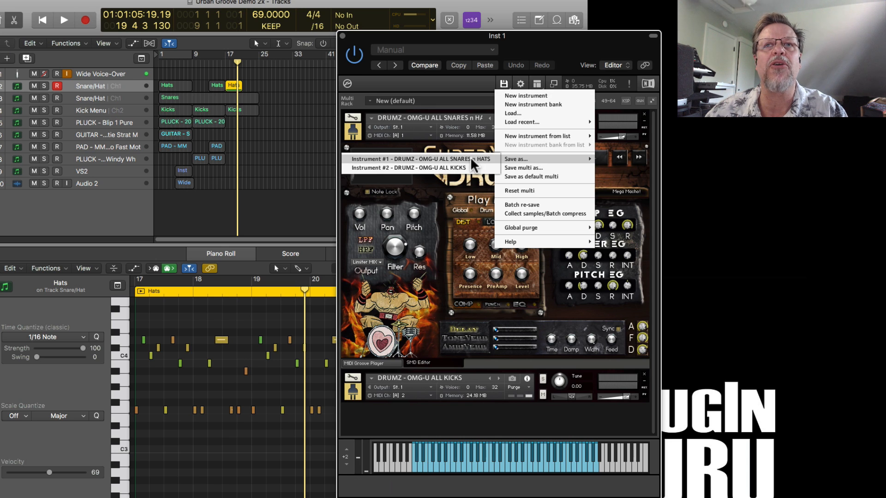
{"action": "left_click", "coordinate": [513, 158]}
{"action": "key", "text": "Right"}
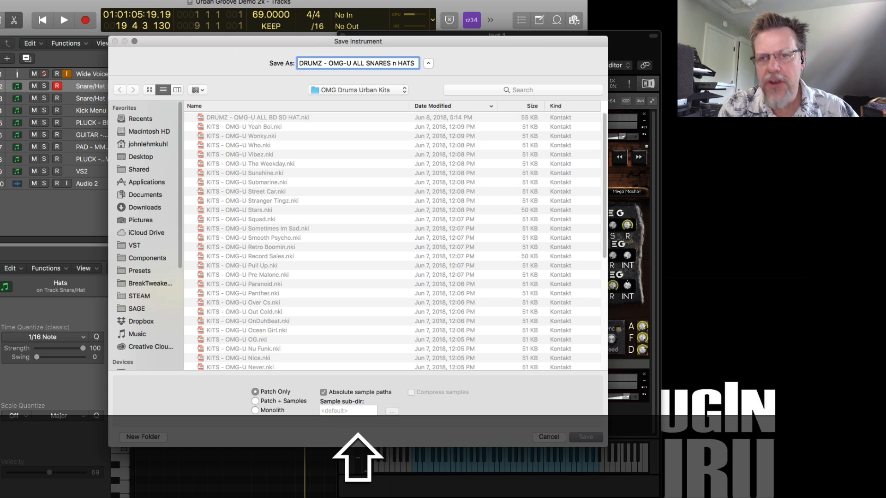
{"action": "key", "text": "shift+BackSpace"}
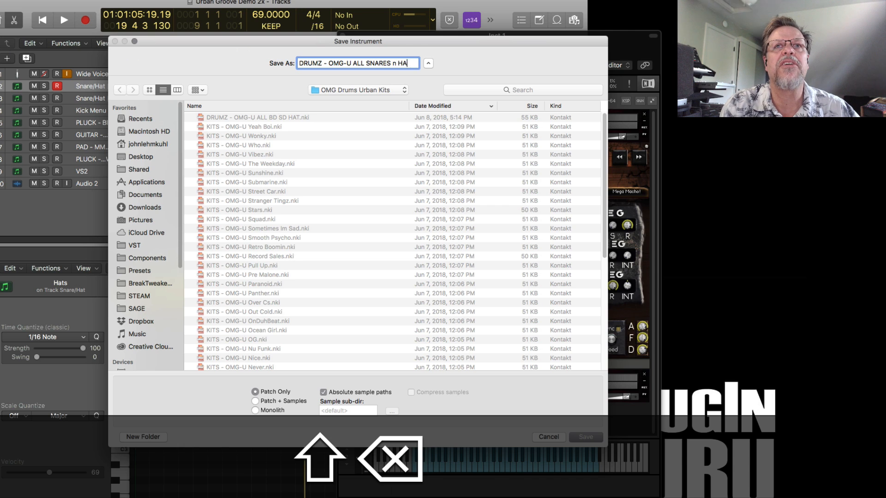
{"action": "key", "text": "BackSpace"}
{"action": "key", "text": "BackSpace"}
{"action": "key", "text": "BackSpace"}
{"action": "key", "text": "BackSpace"}
{"action": "key", "text": "BackSpace"}
{"action": "key", "text": "BackSpace"}
{"action": "key", "text": "BackSpace"}
{"action": "key", "text": "BackSpace"}
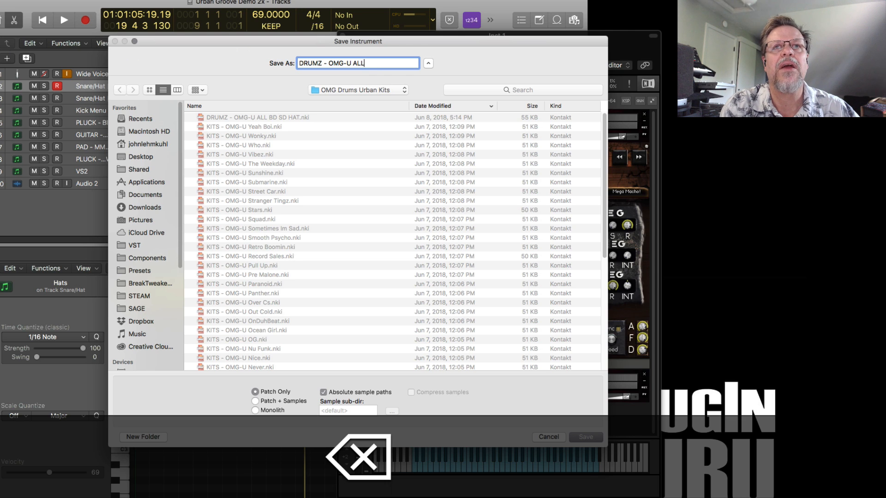
{"action": "type", "text": "Hat Fren"}
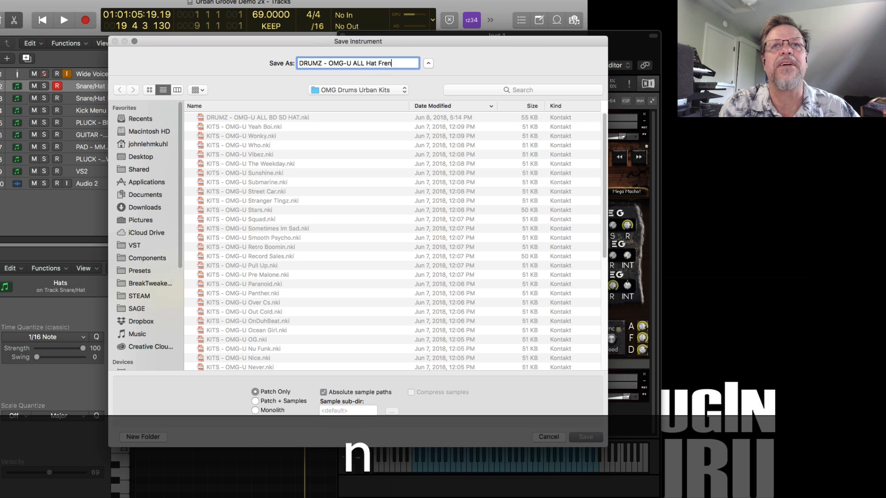
{"action": "type", "text": "zy"}
{"action": "key", "text": "Return"}
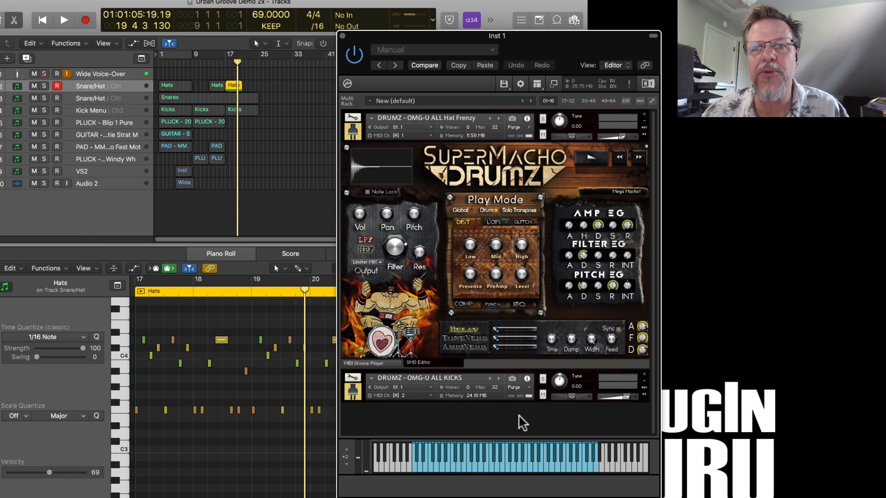
Step: Show the Quick-Load catalogue and remove the OMG Drums Urban Kits folder from its SuperMacho Drumz group
{"action": "right_click", "coordinate": [457, 418]}
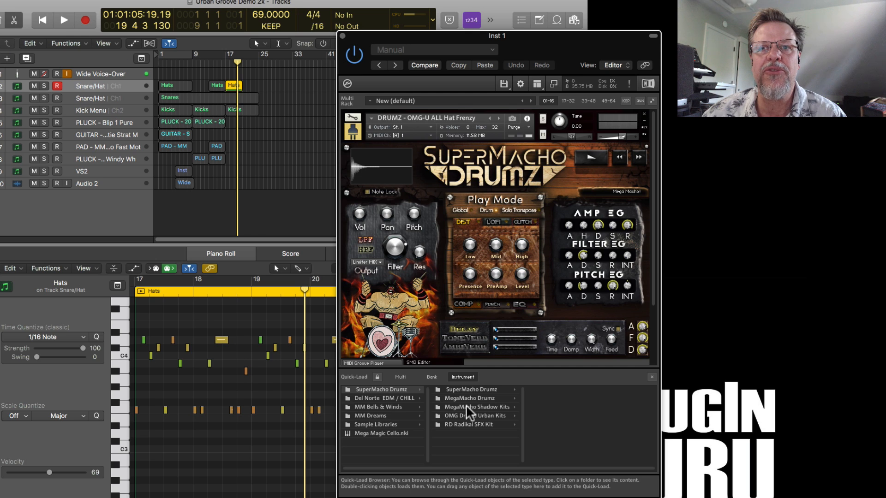
{"action": "left_click", "coordinate": [467, 415]}
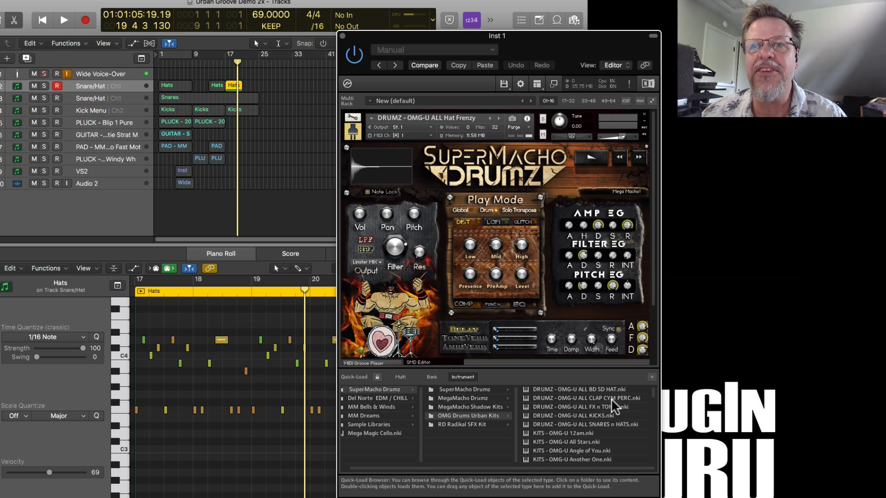
{"action": "right_click", "coordinate": [476, 413]}
{"action": "left_click", "coordinate": [499, 418]}
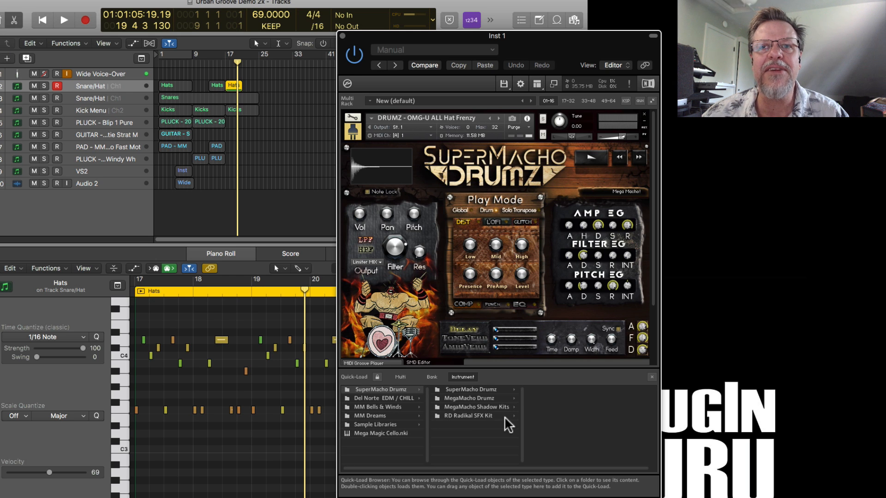
Step: Show the file browser and reposition the widened plug-in window so all of it fits on screen
{"action": "left_click", "coordinate": [535, 83]}
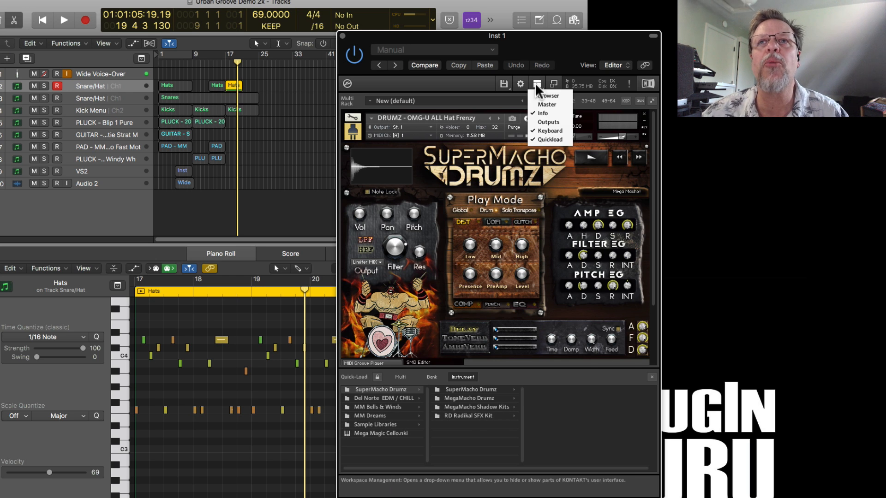
{"action": "left_click", "coordinate": [543, 96]}
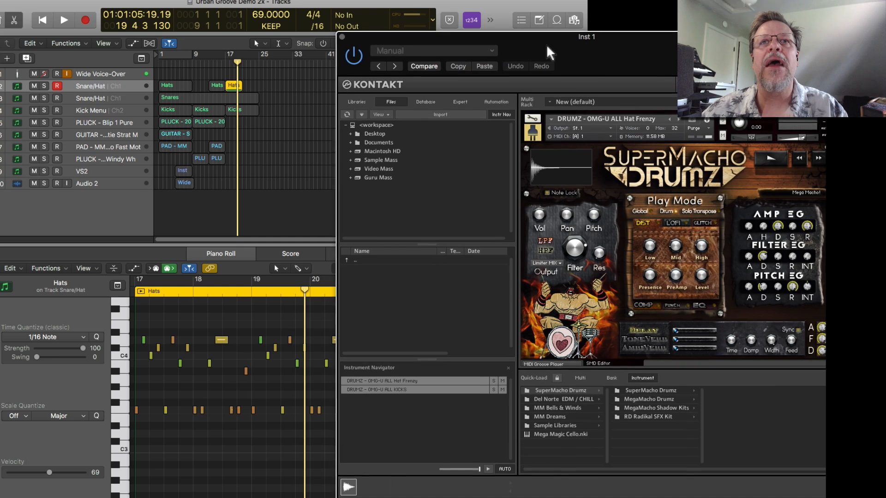
{"action": "left_click_drag", "start_coordinate": [546, 44], "coordinate": [884, 54]}
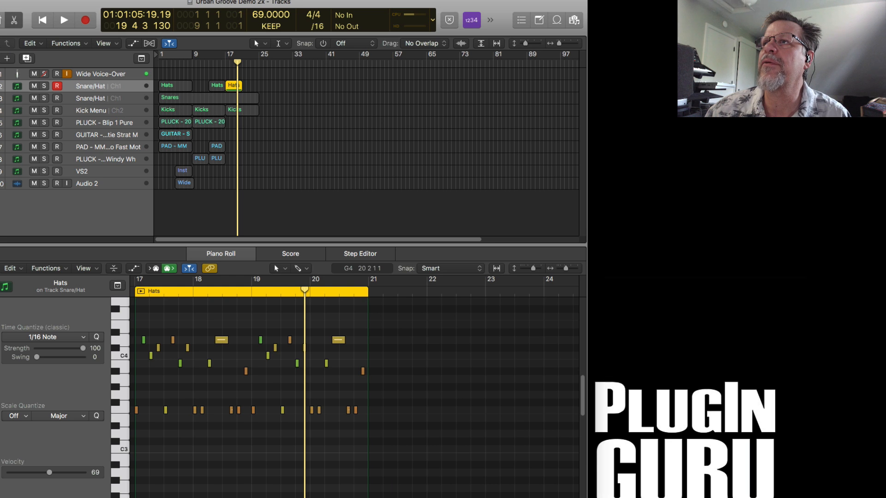
{"action": "left_click_drag", "start_coordinate": [884, 55], "coordinate": [304, 9]}
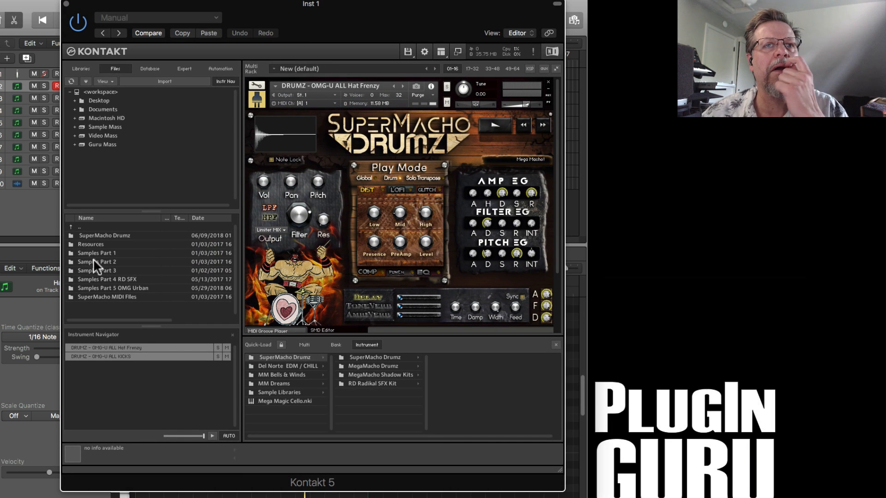
Step: Add the OMG Drums Urban Kits folder from the SuperMacho Drumz directory back to the SuperMacho Drumz Quick-Load group and display its instruments
{"action": "double_click", "coordinate": [100, 235]}
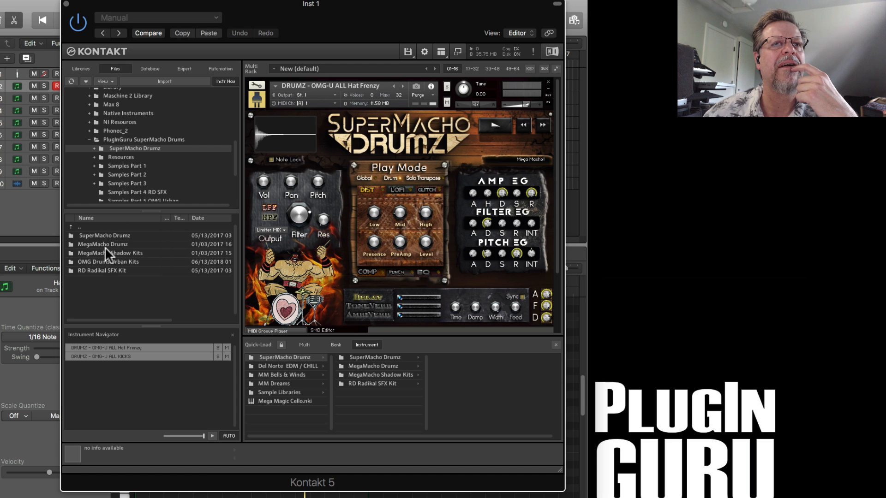
{"action": "left_click", "coordinate": [92, 261]}
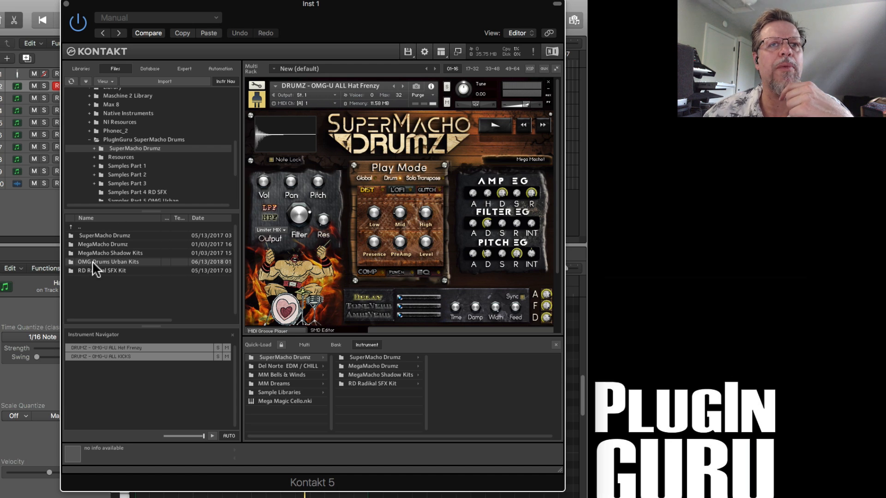
{"action": "left_click_drag", "start_coordinate": [206, 294], "coordinate": [289, 353]}
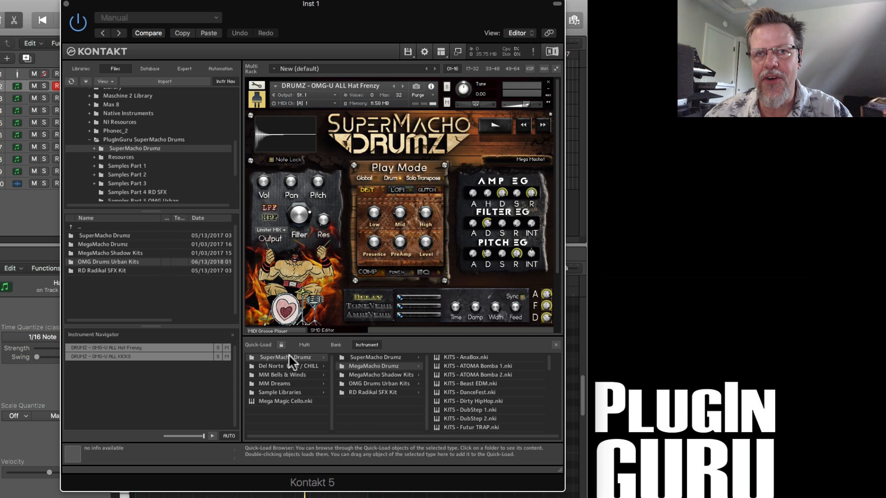
{"action": "left_click", "coordinate": [375, 383]}
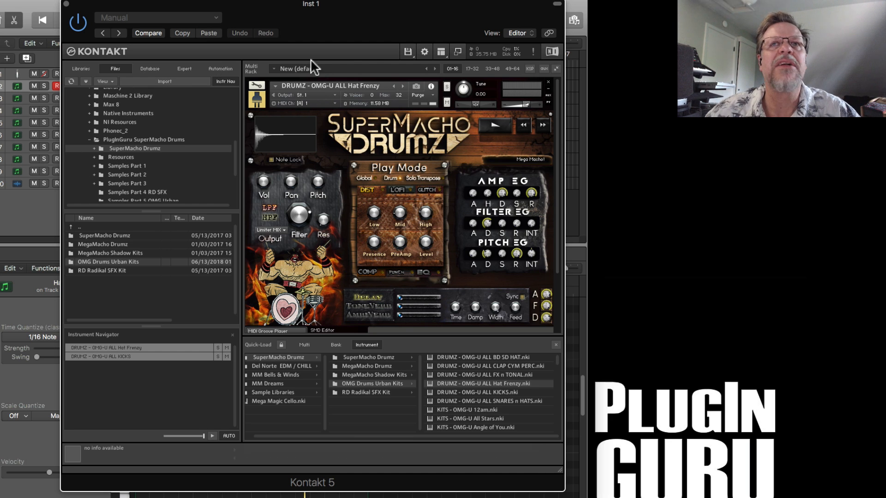
Step: Hide the file browser and move the plug-in window clear of the piano roll
{"action": "left_click", "coordinate": [440, 52]}
{"action": "left_click", "coordinate": [442, 59]}
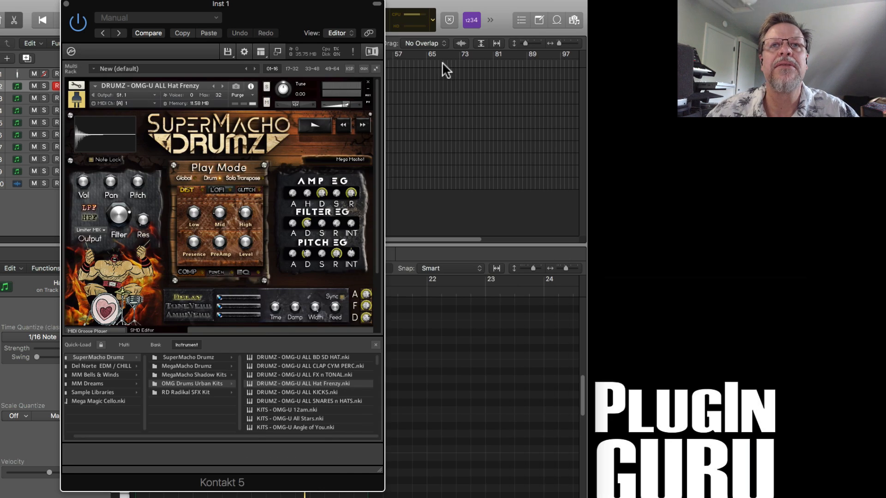
{"action": "left_click_drag", "start_coordinate": [341, 18], "coordinate": [738, 49]}
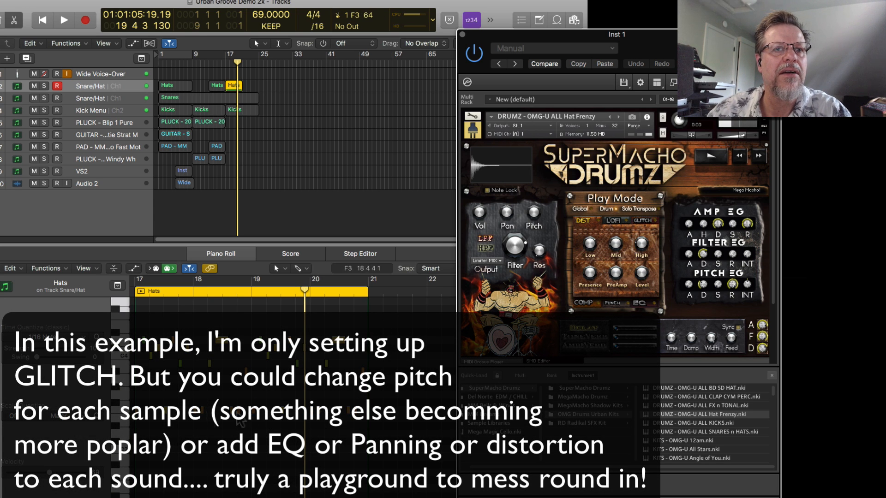
Step: Audition the kit's F3 and C4 sounds from the piano roll keyboard
{"action": "left_click", "coordinate": [123, 410]}
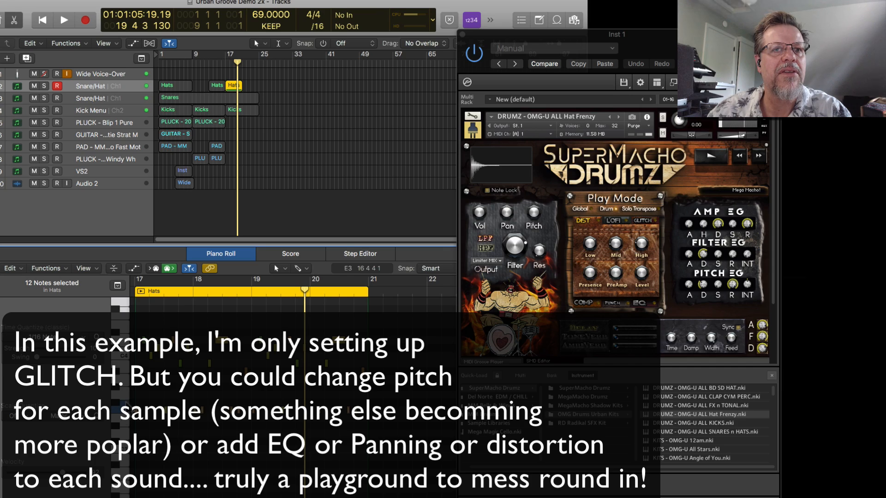
{"action": "left_click", "coordinate": [120, 356]}
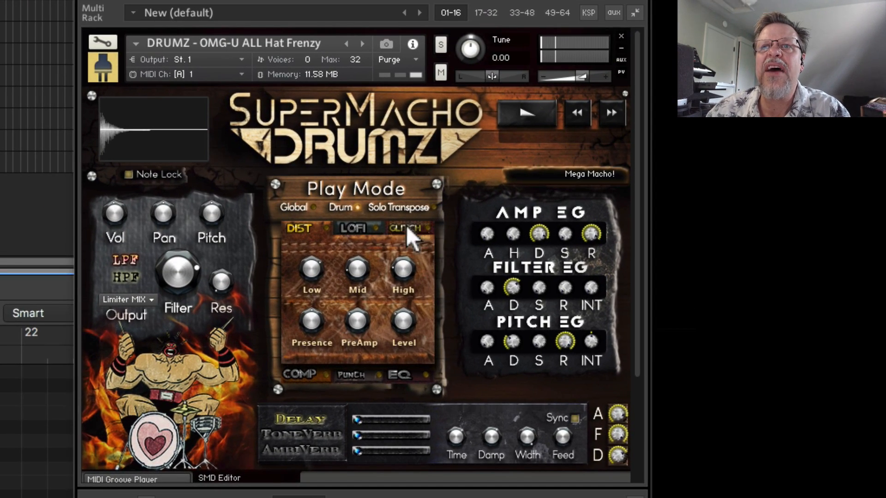
Step: Display the Glitch effect's controls, set the play mode to Global and switch Glitch on
{"action": "left_click", "coordinate": [406, 227]}
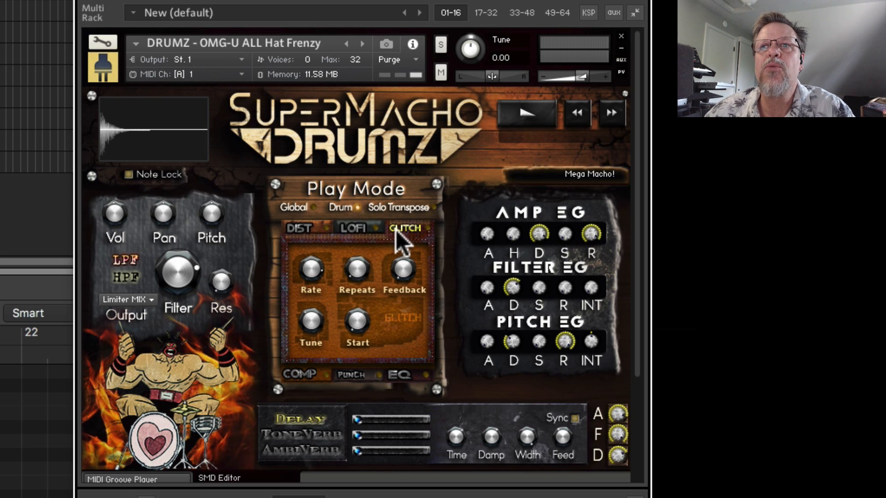
{"action": "left_click", "coordinate": [298, 204]}
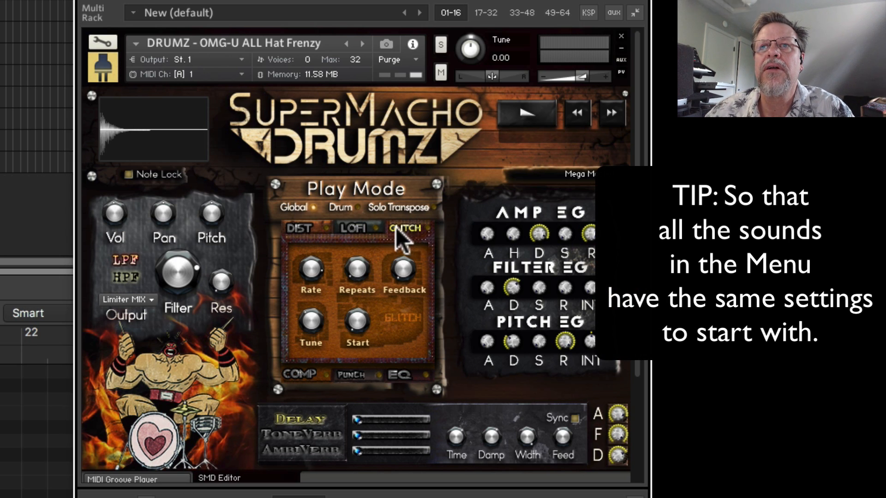
{"action": "left_click", "coordinate": [422, 227]}
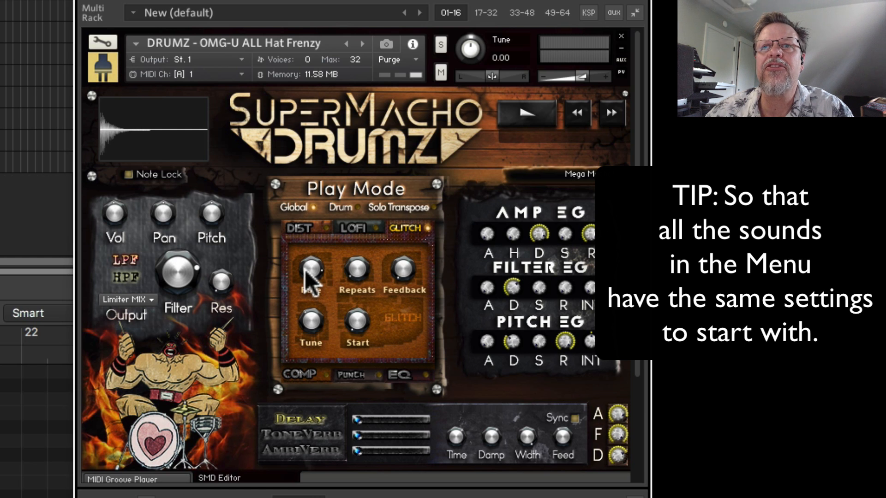
Step: Set the global Glitch effect to rate 1/16, 4 repeats, feedback 31, tune 0 semitones and sample start 0 ms
{"action": "left_click_drag", "start_coordinate": [315, 267], "coordinate": [323, 359]}
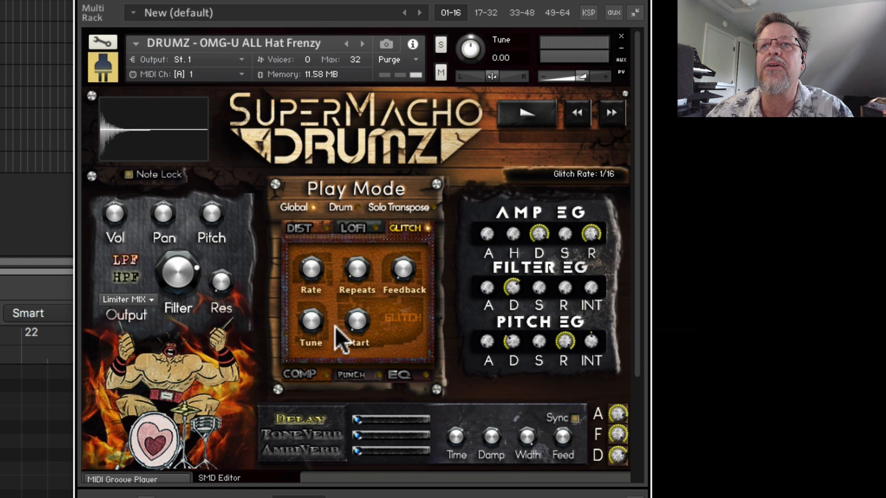
{"action": "left_click", "coordinate": [353, 269]}
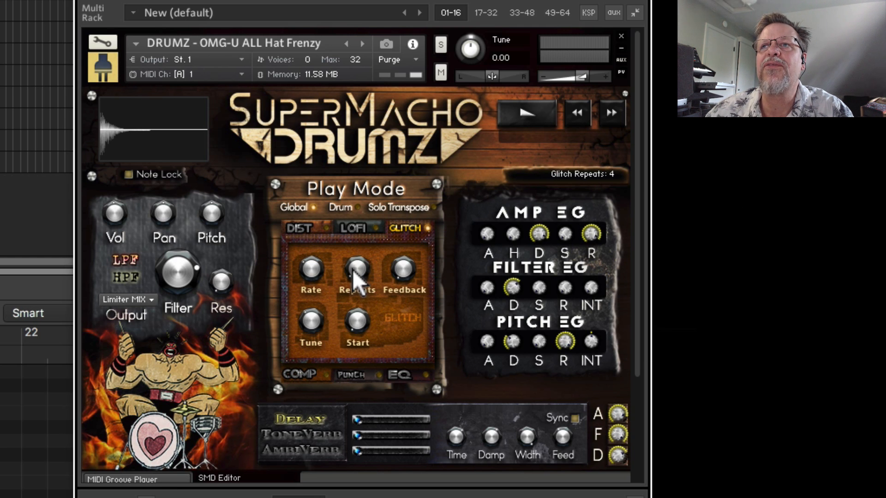
{"action": "left_click", "coordinate": [399, 264]}
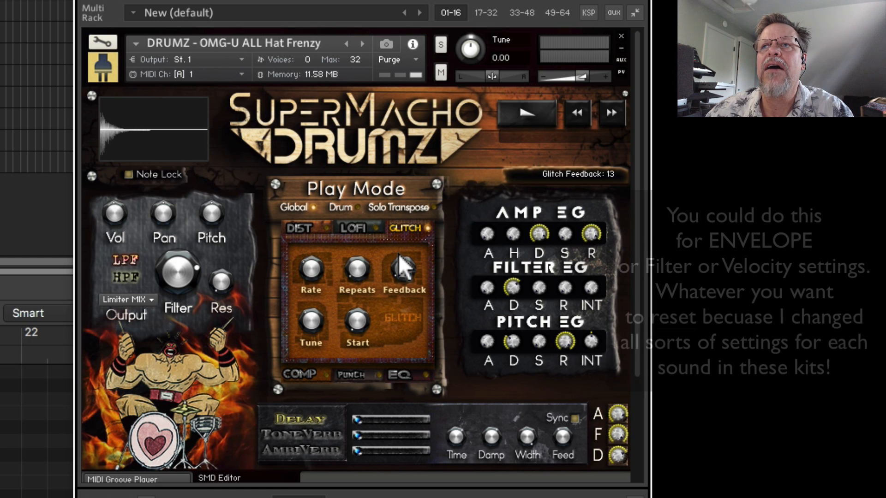
{"action": "left_click_drag", "start_coordinate": [400, 239], "coordinate": [402, 237]}
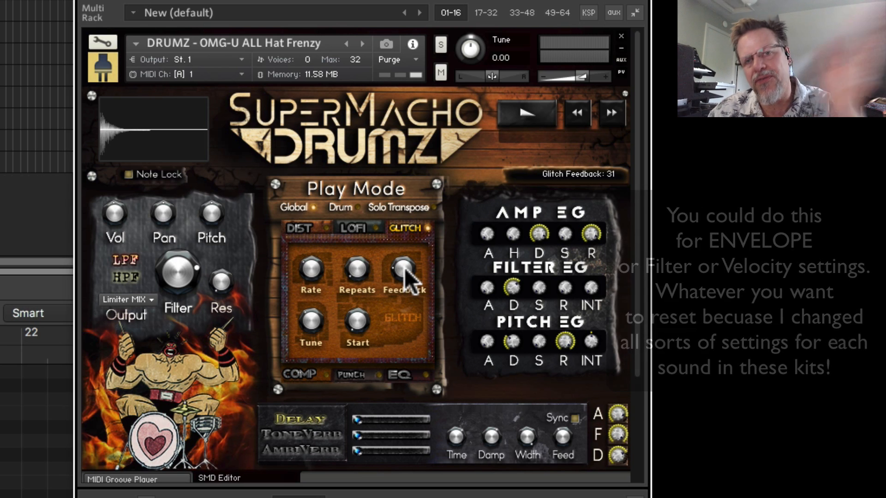
{"action": "left_click_drag", "start_coordinate": [308, 318], "coordinate": [315, 299]}
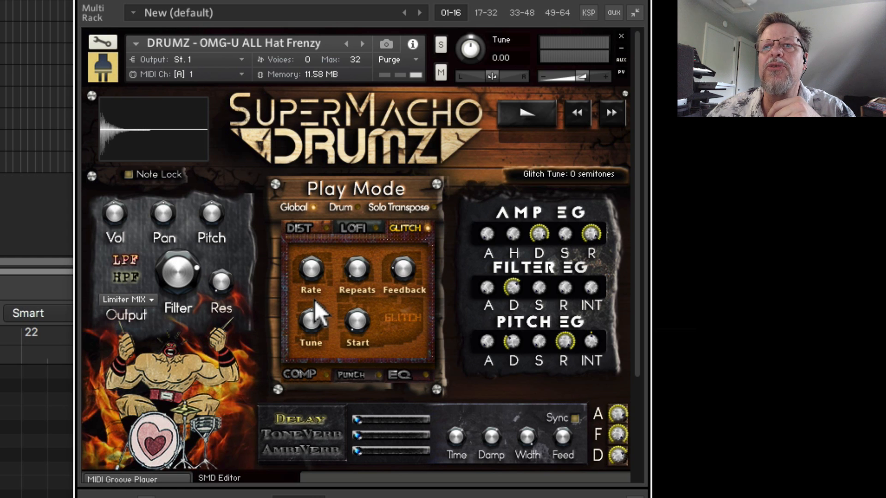
{"action": "left_click_drag", "start_coordinate": [376, 322], "coordinate": [376, 373]}
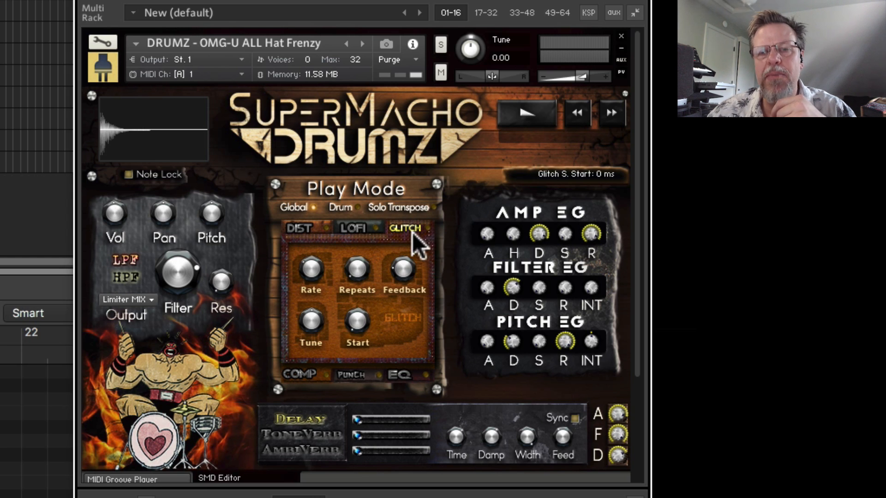
Step: Switch the play mode to Drum and set the played hat's Glitch rate to 1/64 and its tune to 3 semitones
{"action": "left_click", "coordinate": [342, 207]}
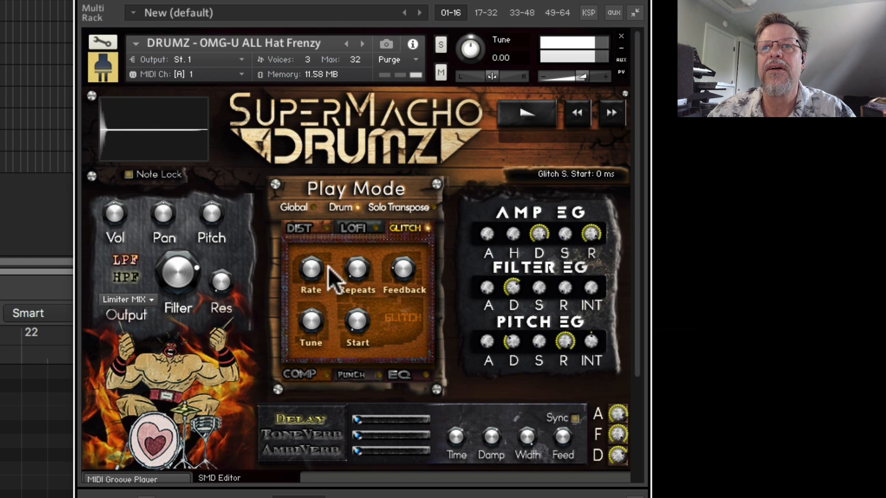
{"action": "left_click_drag", "start_coordinate": [310, 270], "coordinate": [325, 251]}
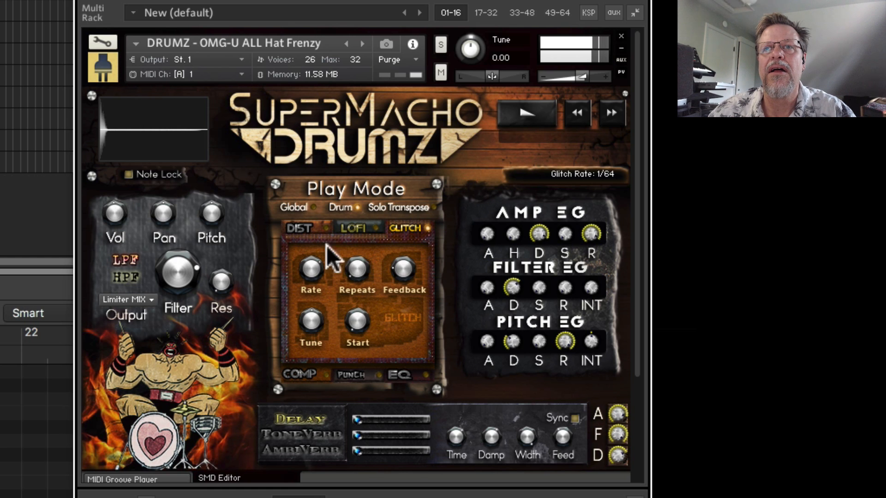
{"action": "mouse_move", "coordinate": [320, 299]}
{"action": "left_mouse_down"}
{"action": "mouse_move", "coordinate": [326, 280]}
{"action": "mouse_move", "coordinate": [317, 301]}
{"action": "left_mouse_up"}
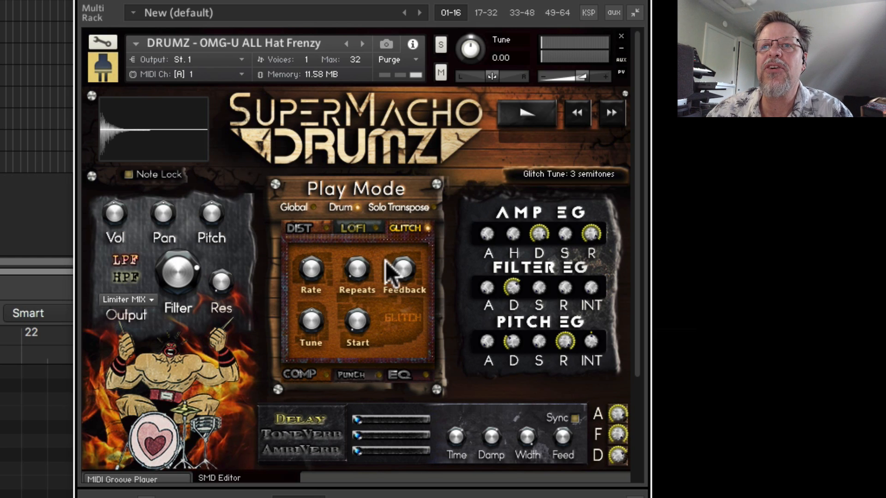
{"action": "left_click", "coordinate": [355, 266]}
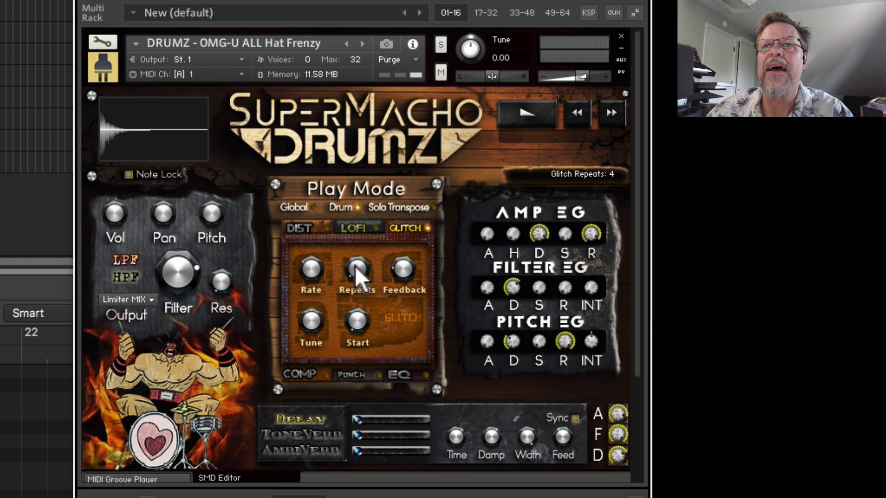
Step: Set further hats' individual Glitch rates to 1/32 and 1/64, with 8 repeats and a tune of 2 semitones
{"action": "left_click_drag", "start_coordinate": [311, 270], "coordinate": [322, 248]}
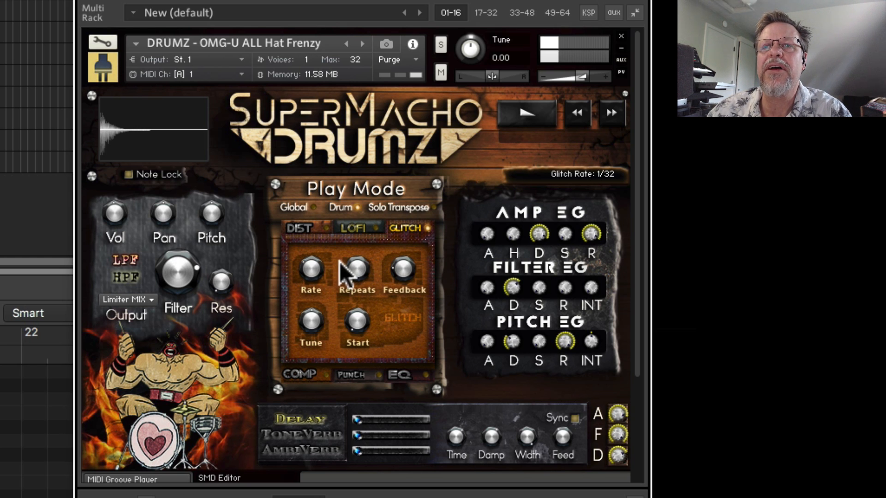
{"action": "left_click_drag", "start_coordinate": [316, 267], "coordinate": [322, 253]}
{"action": "left_click_drag", "start_coordinate": [328, 228], "coordinate": [332, 217]}
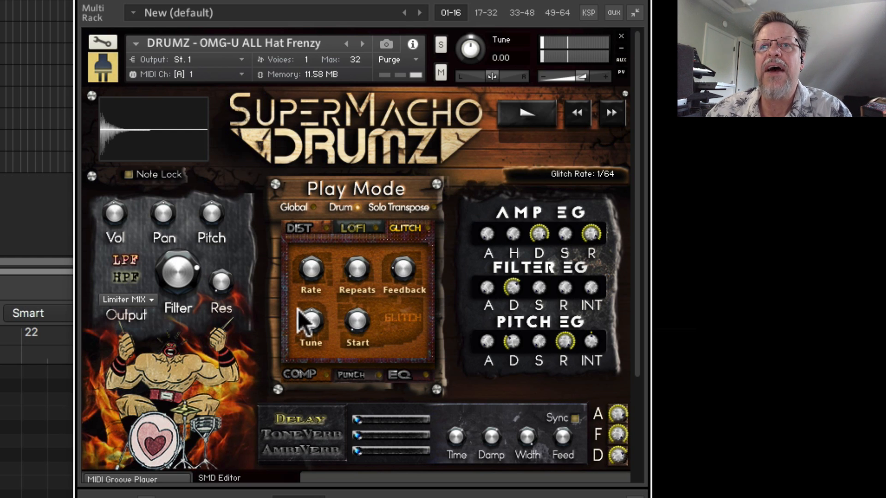
{"action": "left_click_drag", "start_coordinate": [311, 272], "coordinate": [323, 228]}
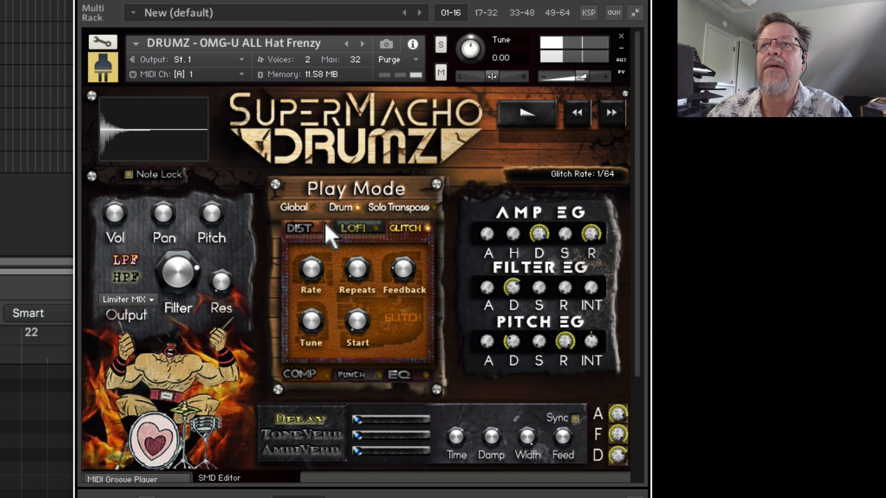
{"action": "left_click_drag", "start_coordinate": [353, 263], "coordinate": [358, 256]}
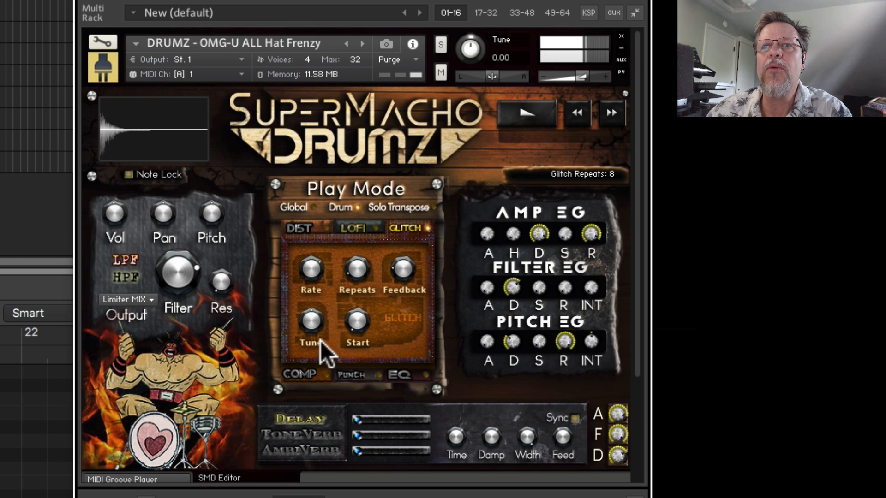
{"action": "left_click_drag", "start_coordinate": [320, 340], "coordinate": [316, 314]}
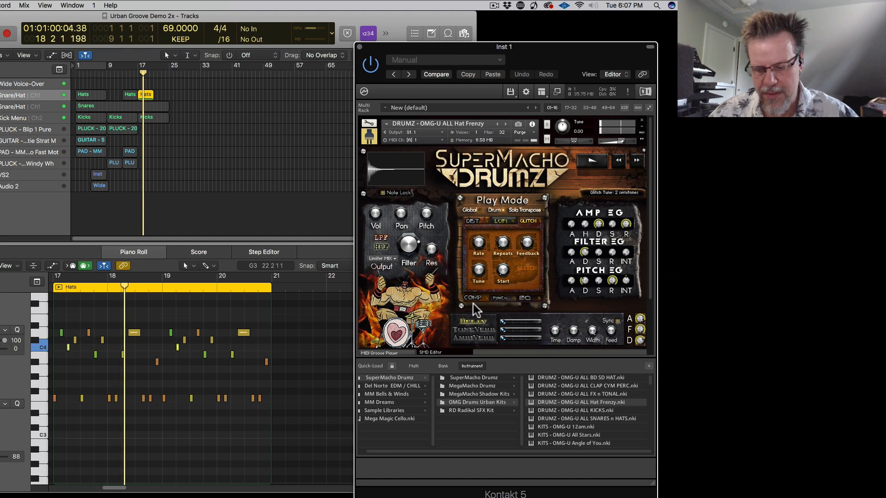
Step: Stop playback, audition the C#4 hat from the piano roll keyboard and set its Glitch rate to 1/32
{"action": "key", "text": "0"}
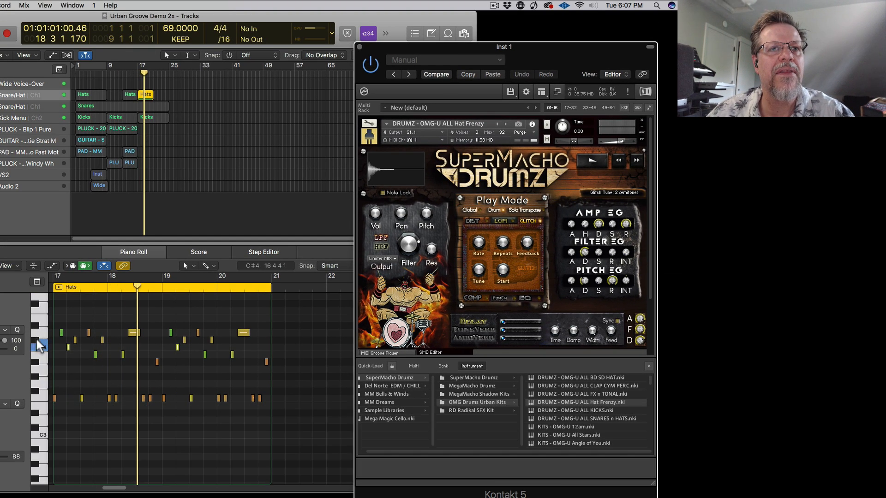
{"action": "left_click", "coordinate": [34, 340]}
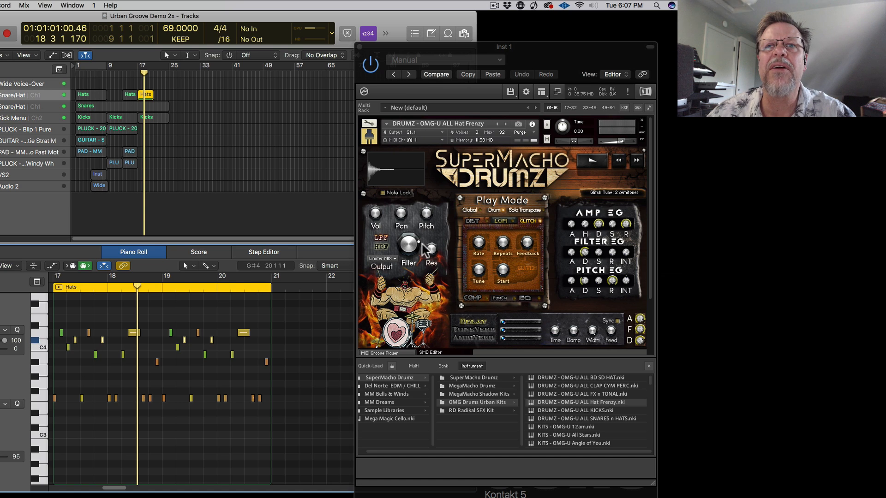
{"action": "left_click", "coordinate": [479, 244]}
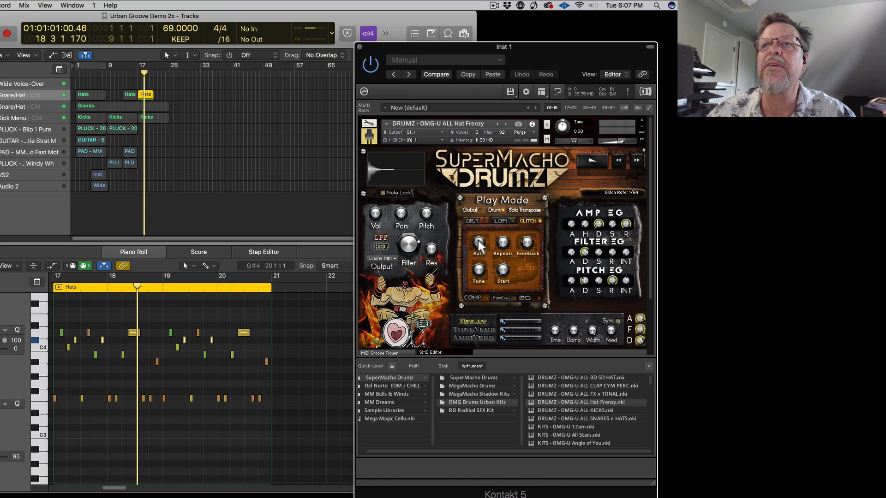
{"action": "left_click_drag", "start_coordinate": [479, 245], "coordinate": [480, 254]}
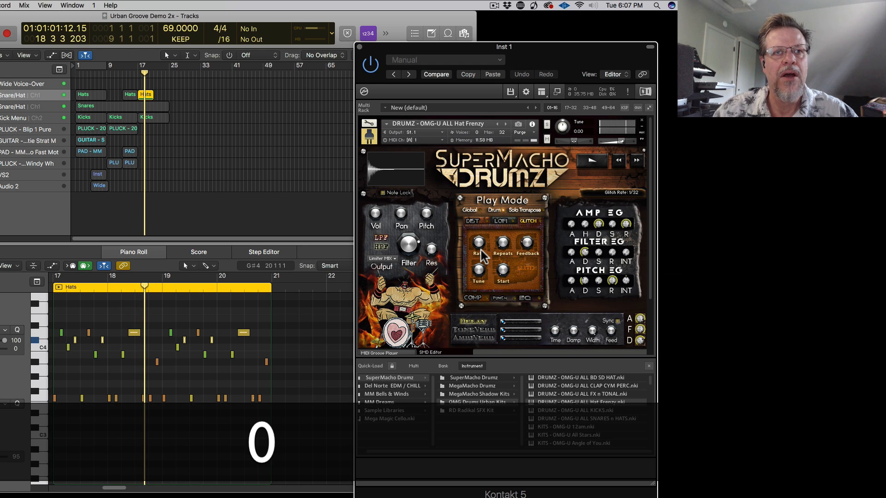
Step: Lower the B3 note after bar 18 to A3 and set that sound's AmbiVerb level to -2.7 dB
{"action": "left_click", "coordinate": [124, 359]}
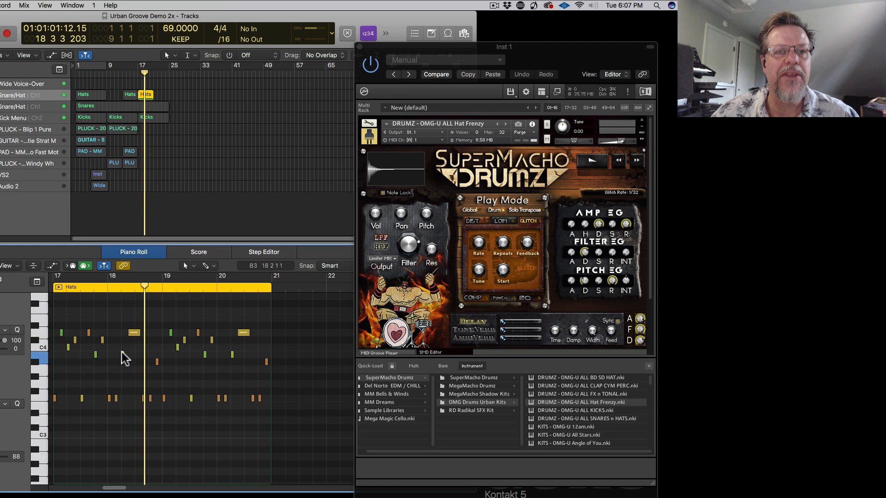
{"action": "key", "text": "alt+Down"}
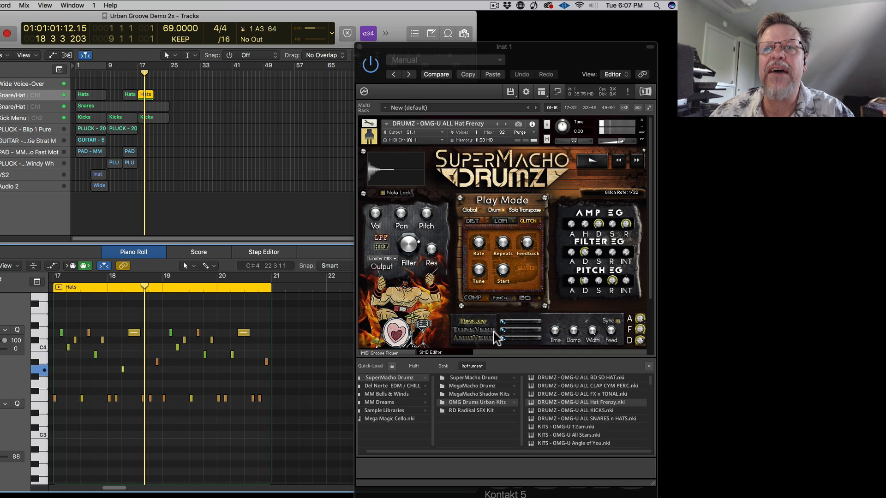
{"action": "left_click", "coordinate": [505, 338]}
Step: Play the edited Hats region in solo to check its individual Glitch and reverb settings
{"action": "key", "text": "KP_0"}
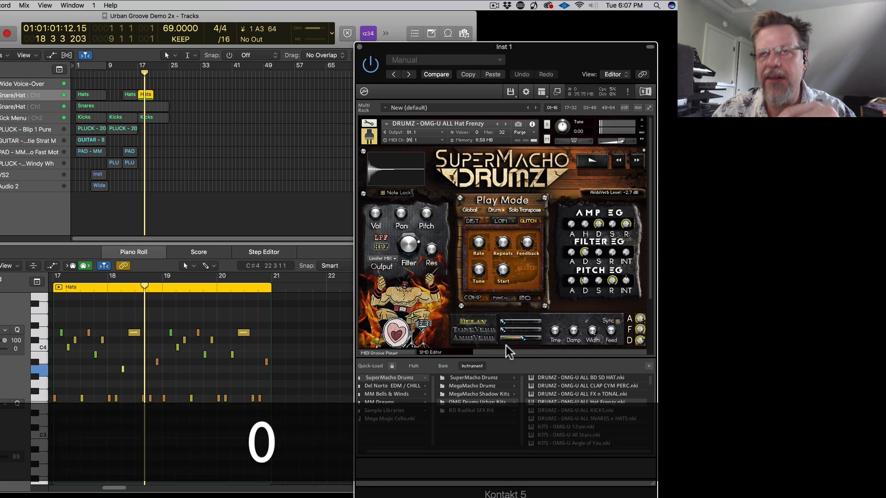
{"action": "key", "text": "/"}
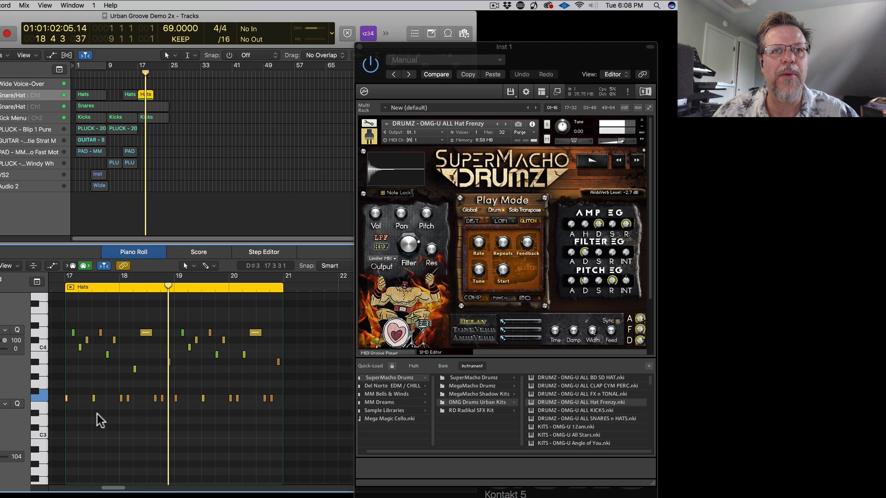
{"action": "key", "text": "0"}
Step: Turn solo off and play the full arrangement from the start of the edited Hats region
{"action": "key", "text": "s"}
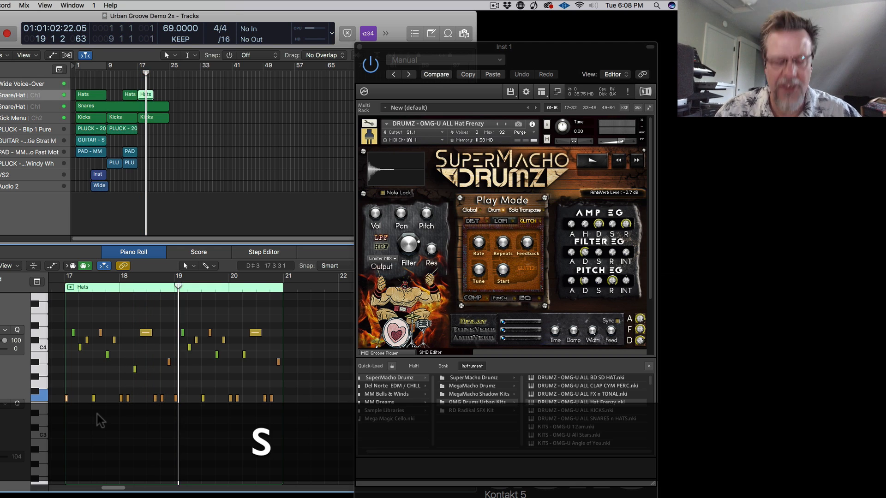
{"action": "key", "text": "slash"}
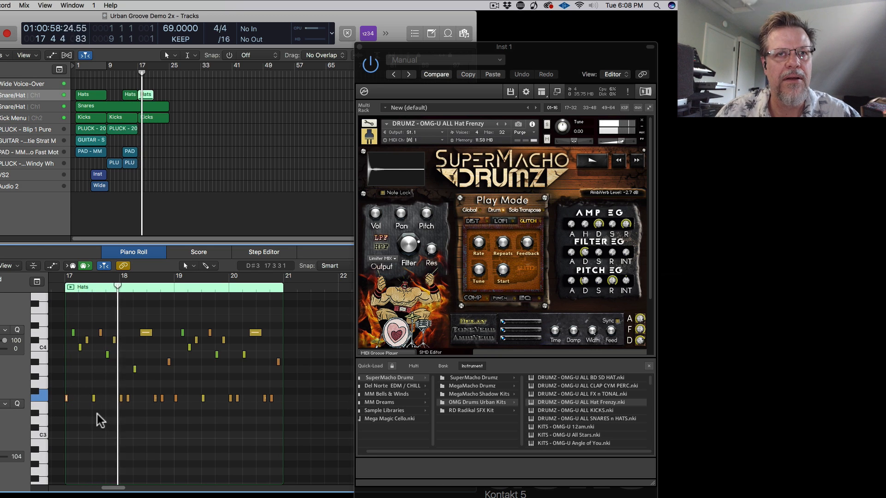
{"action": "key", "text": "0"}
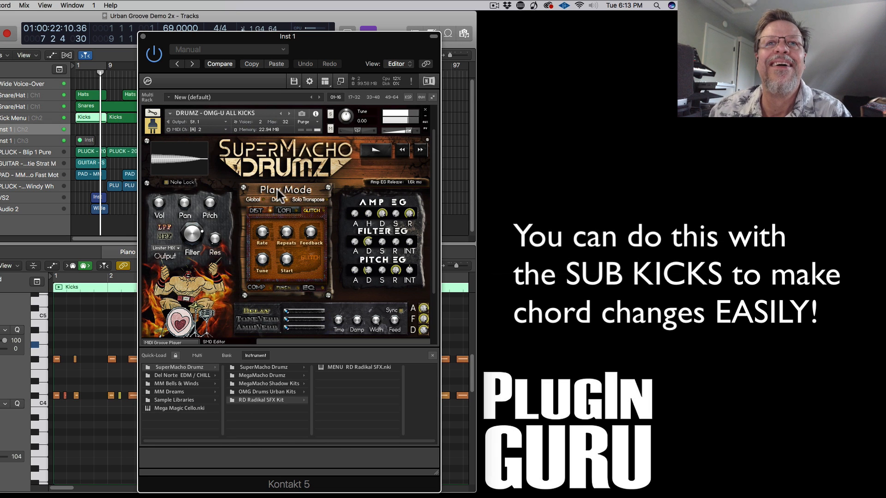
Step: Inspect the OMG-U ALL KICKS instrument's zone mapping, return to its main view and hide the Quick-Load browser
{"action": "left_click", "coordinate": [152, 116]}
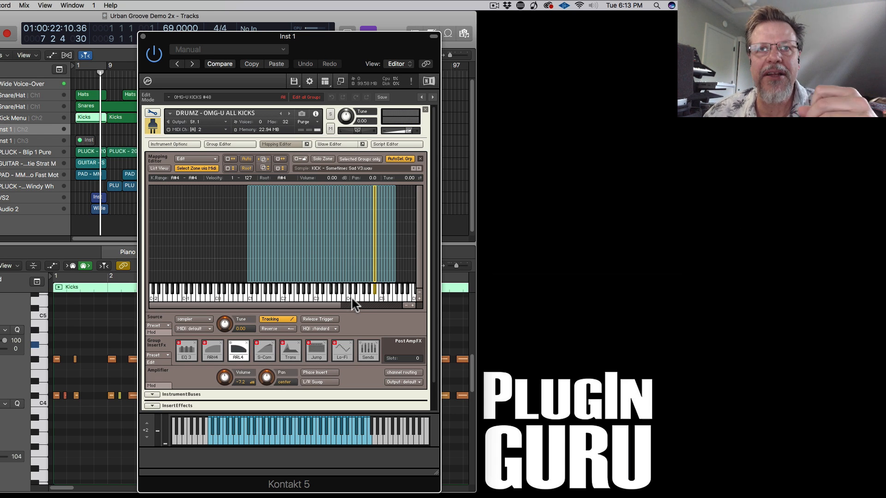
{"action": "left_click", "coordinate": [155, 112]}
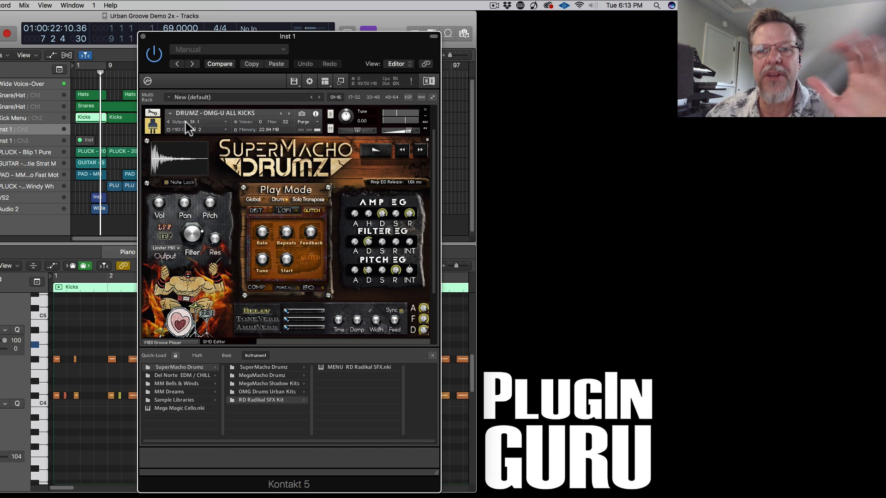
{"action": "left_click", "coordinate": [432, 355]}
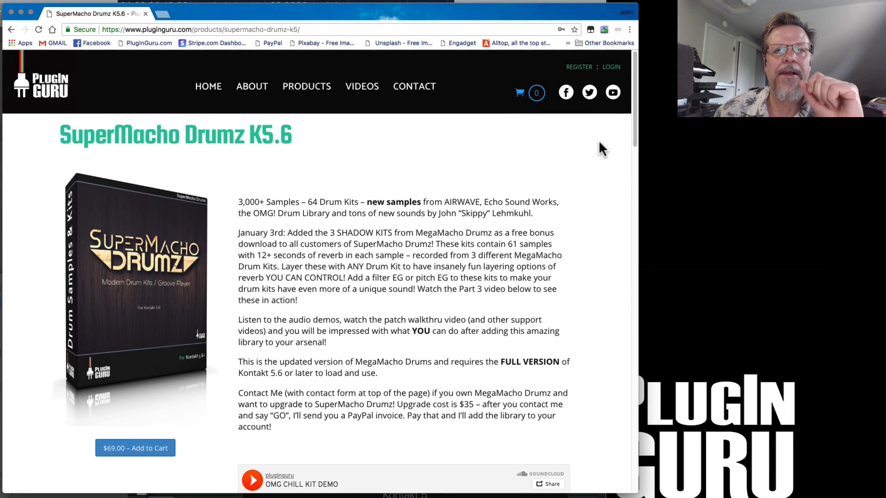
Step: Switch to Chrome and browse PlugInGuru.com from the SuperMacho Drumz K5.6 page to the OMG! Urban BUNDLE and its SuperMacho Drumz library
{"action": "scroll", "coordinate": [490, 286], "scroll_direction": "down", "scroll_amount": 5}
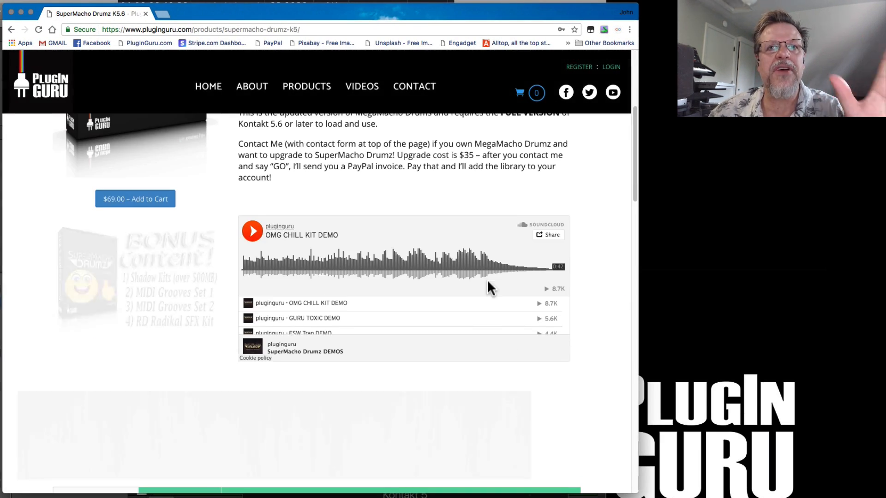
{"action": "scroll", "coordinate": [489, 282], "scroll_direction": "up", "scroll_amount": 5}
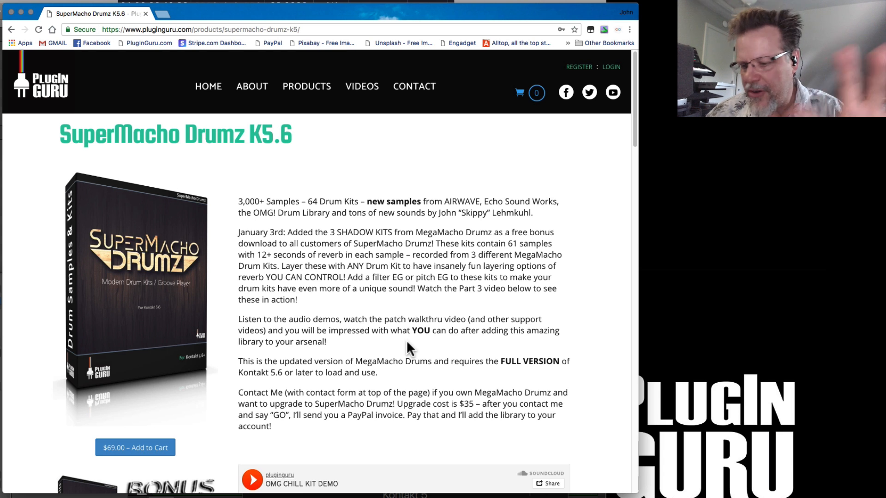
{"action": "mouse_move", "coordinate": [294, 83]}
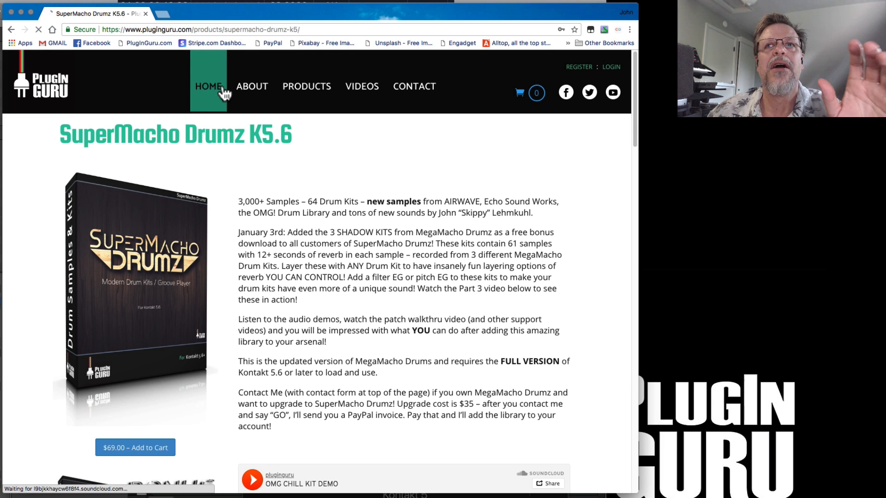
{"action": "left_click", "coordinate": [221, 93]}
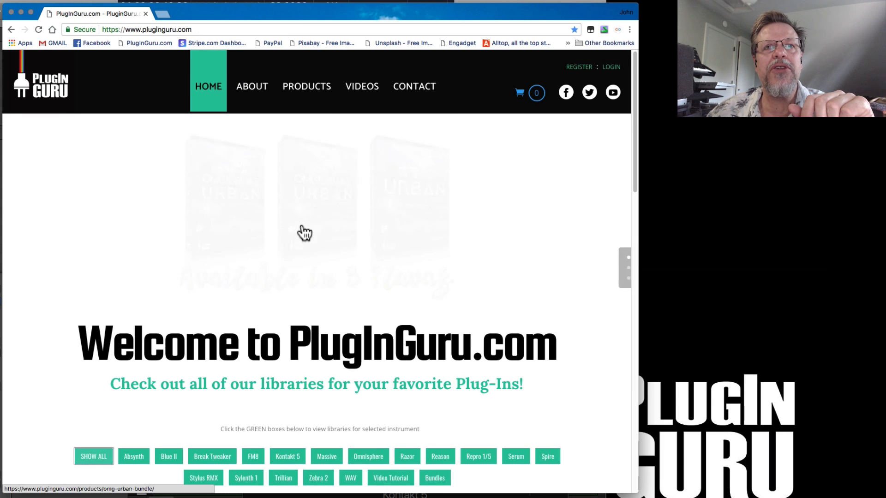
{"action": "left_click", "coordinate": [312, 215]}
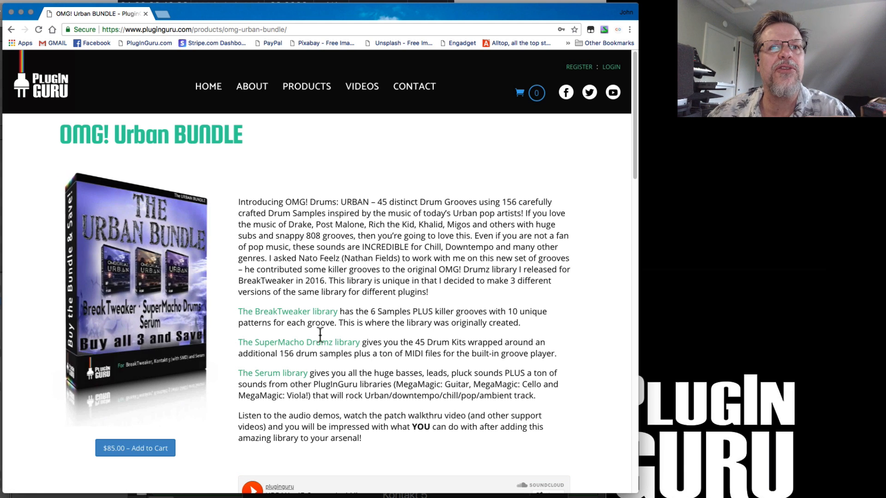
{"action": "left_click", "coordinate": [312, 346]}
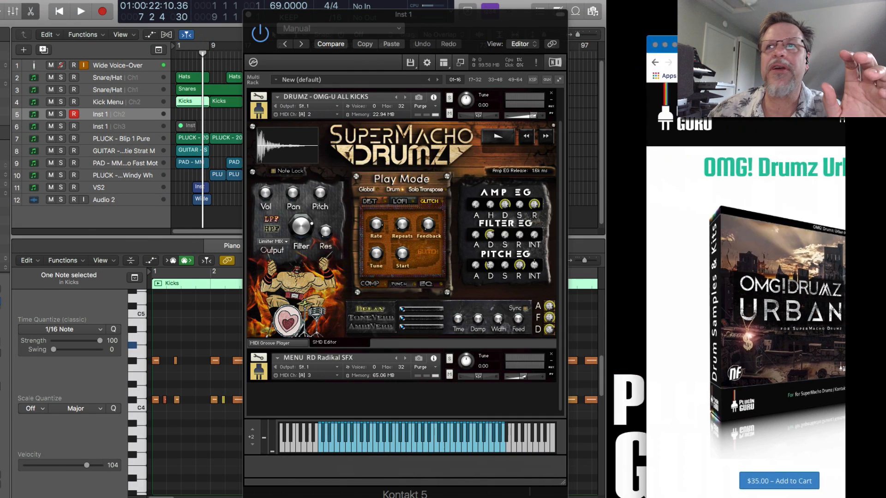
Step: Return to Logic and move the Kontakt plug-in window away from the arrangement's regions
{"action": "left_click_drag", "start_coordinate": [499, 19], "coordinate": [549, 24]}
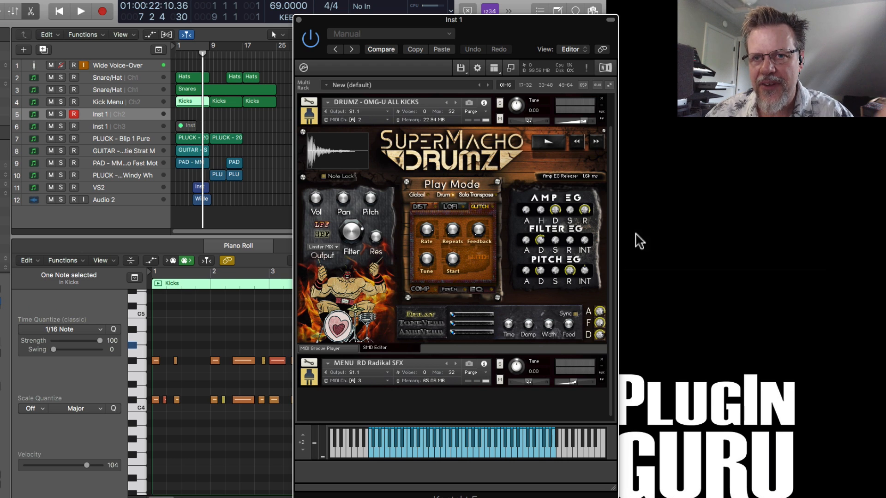